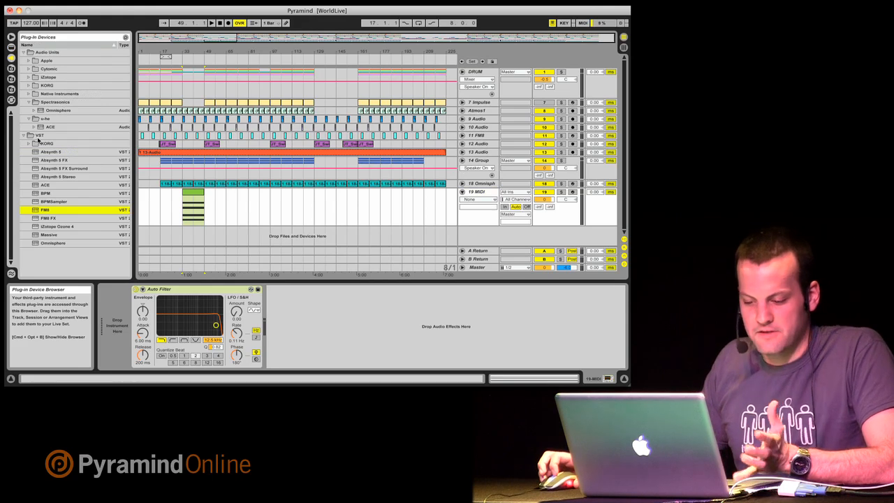
Step: Load the u-he ACE Audio Unit synth onto the 19 MIDI track and show its patch browser
left_click(42, 118)
double_click(48, 126)
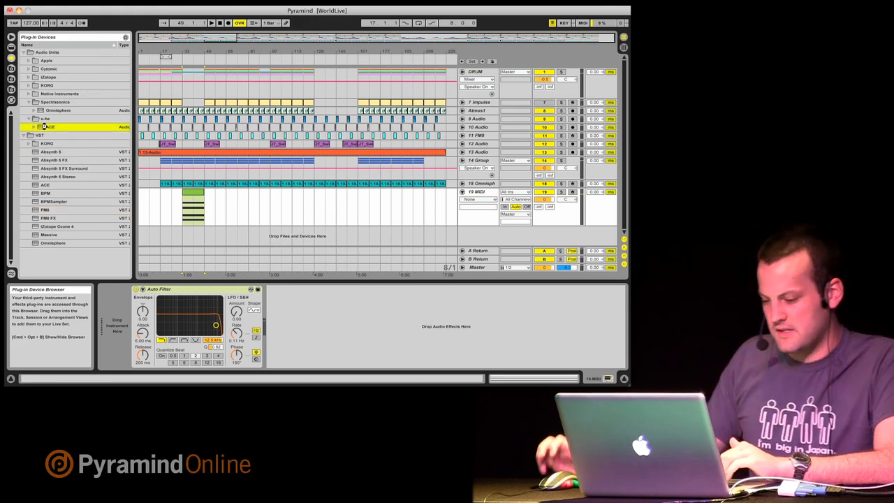
left_click(150, 126)
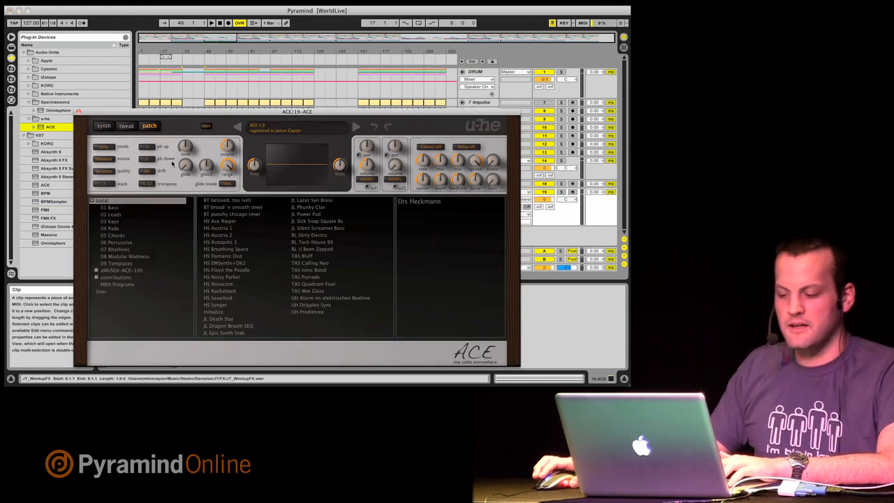
Step: Browse ACE's Pads patches, then load the JL Power Pad preset from the Local folder
left_click(111, 229)
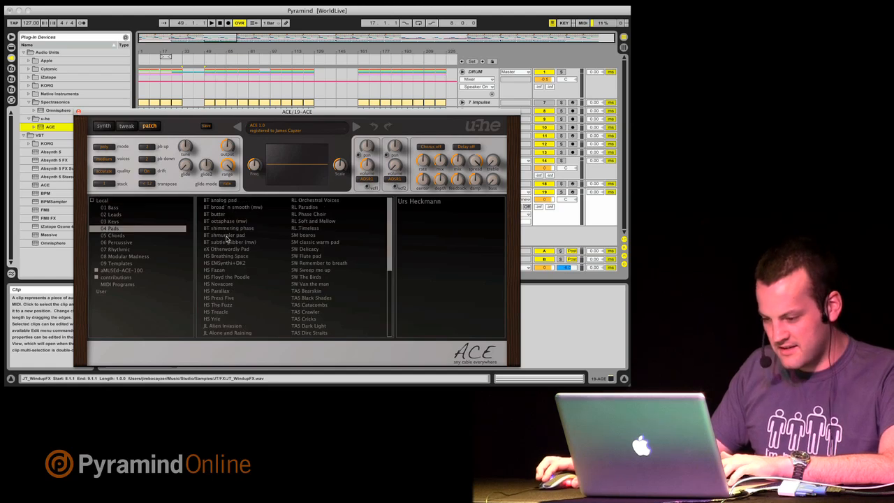
scroll(227, 239, "down", 6)
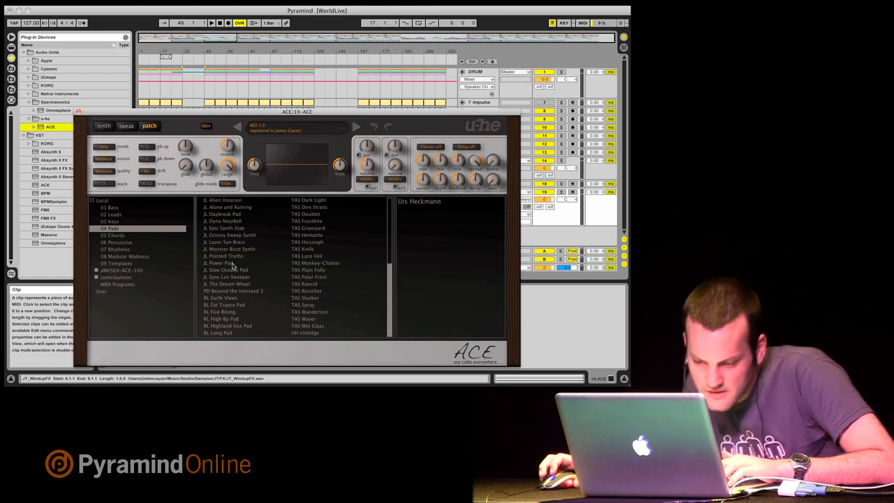
scroll(231, 258, "up", 6)
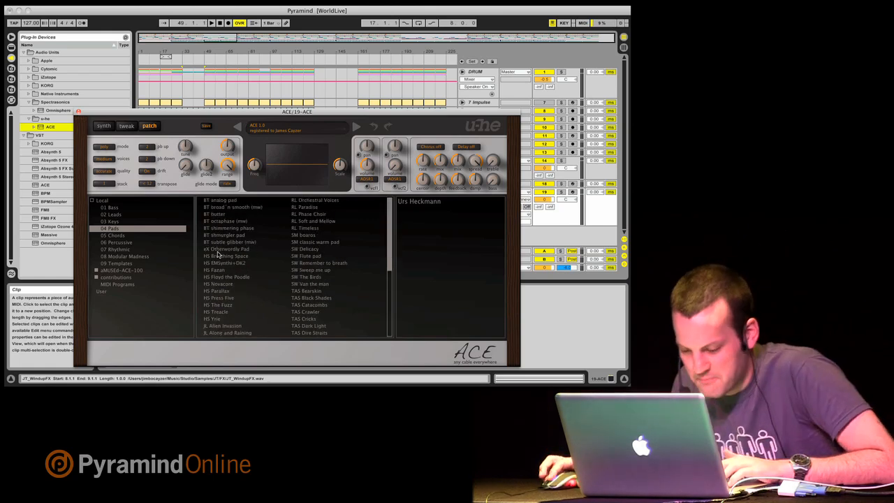
scroll(217, 244, "down", 5)
scroll(219, 257, "down", 1)
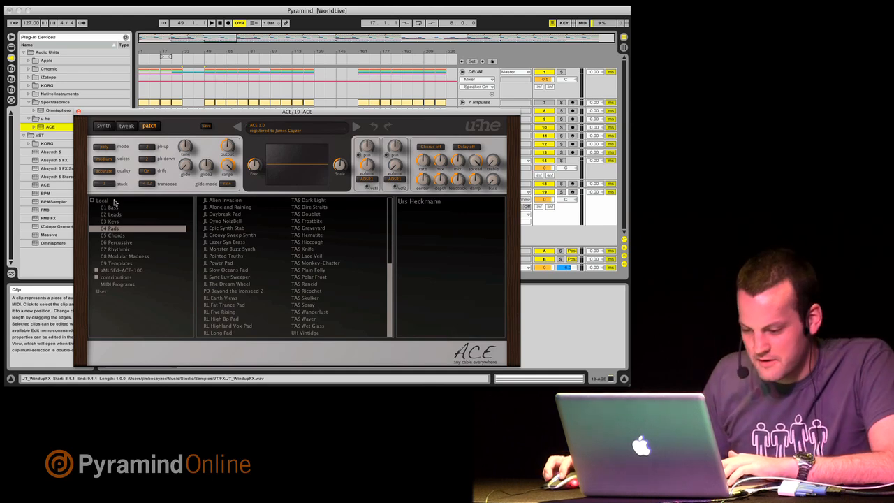
left_click(115, 202)
left_click(317, 213)
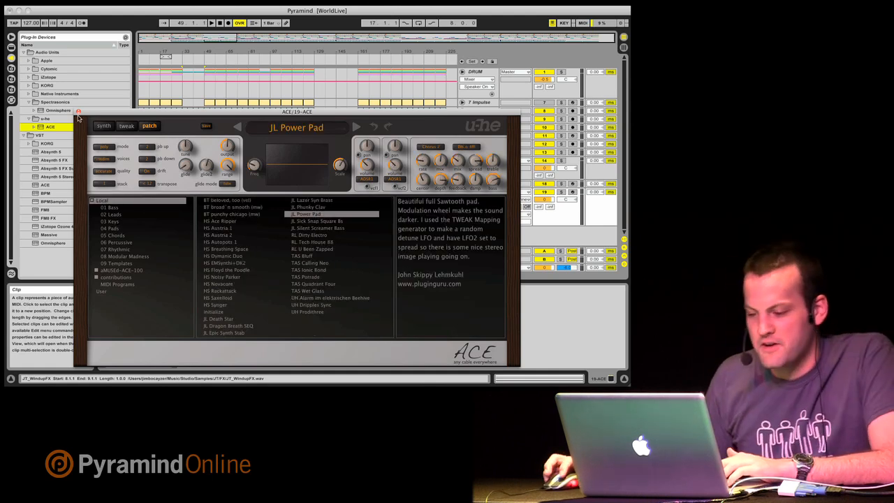
Step: Solo the ACE track and lower its volume to -11.4 dB while playing from bar 33
left_click(103, 126)
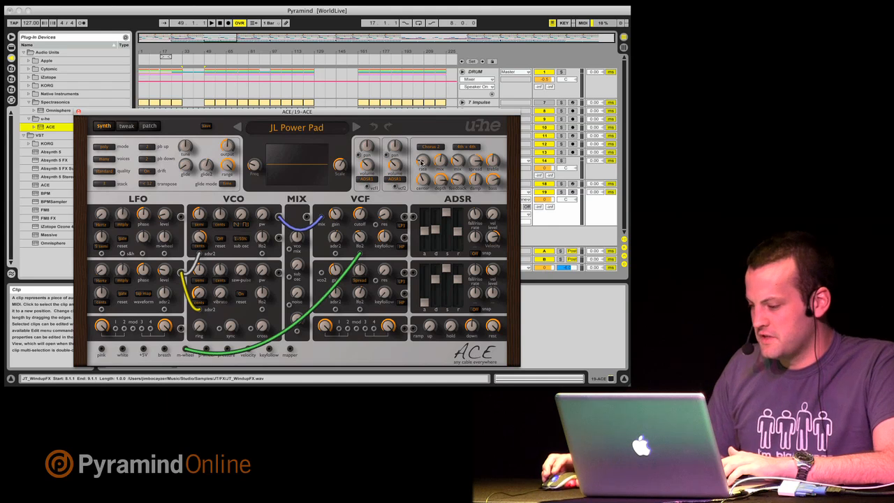
left_click(79, 111)
left_click(189, 195)
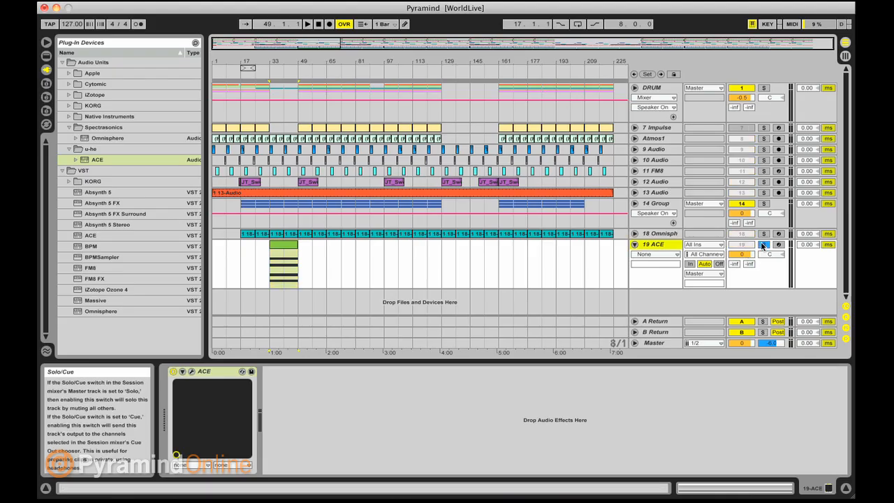
key("space")
left_click_drag(738, 254, 738, 271)
Step: Reopen the ACE synth editor and lower the VCF1 cutoff to 18.00
left_click(195, 373)
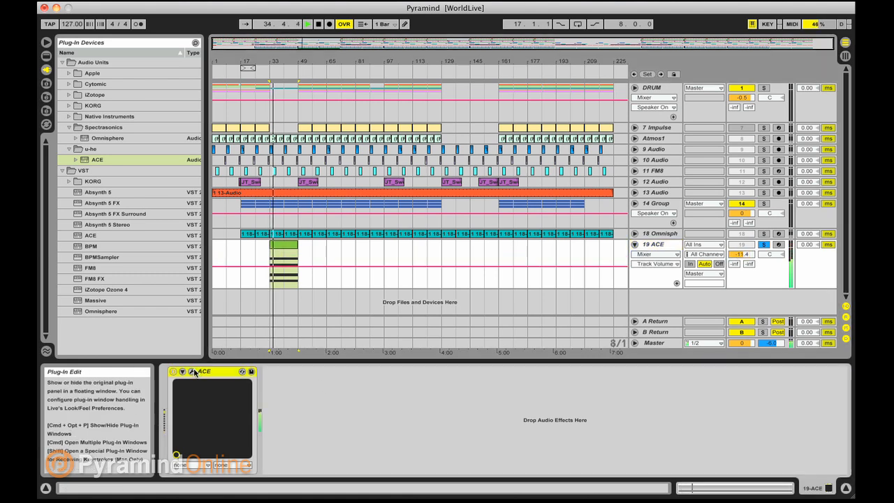
key("super+alt+p")
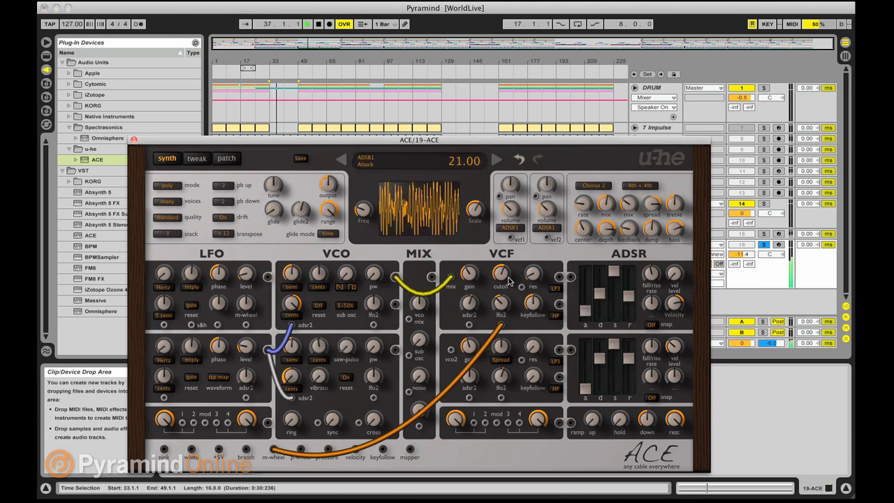
left_click_drag(513, 292, 513, 316)
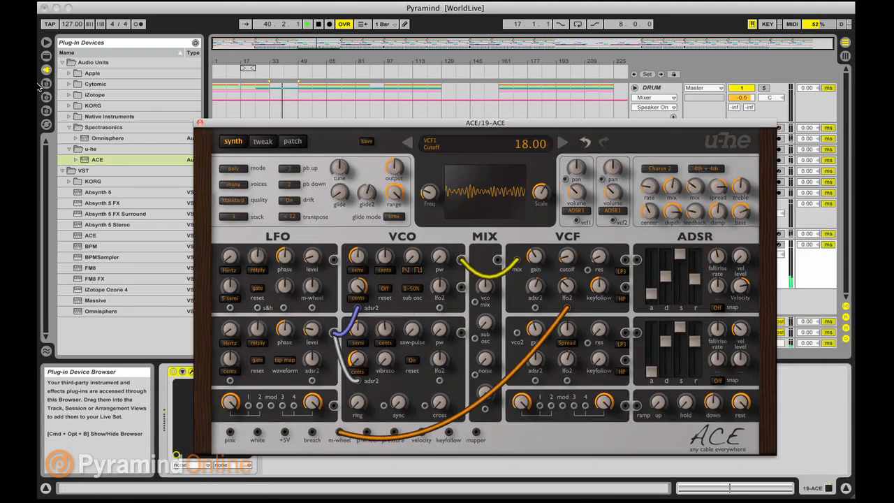
Step: Add a Ping Pong Delay after ACE, with its filter at 3.38 kHz and width 5.65, and set Dry/Wet to 28%
left_click(46, 56)
scroll(136, 158, "down", 5)
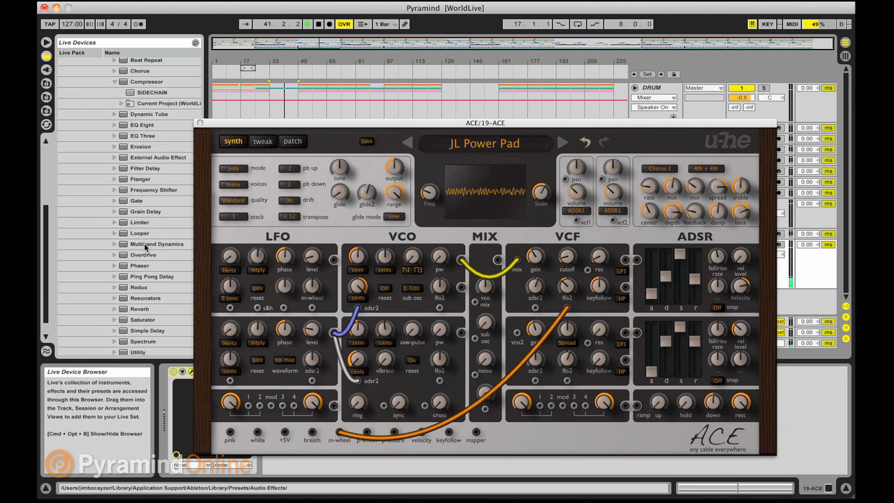
left_click(152, 278)
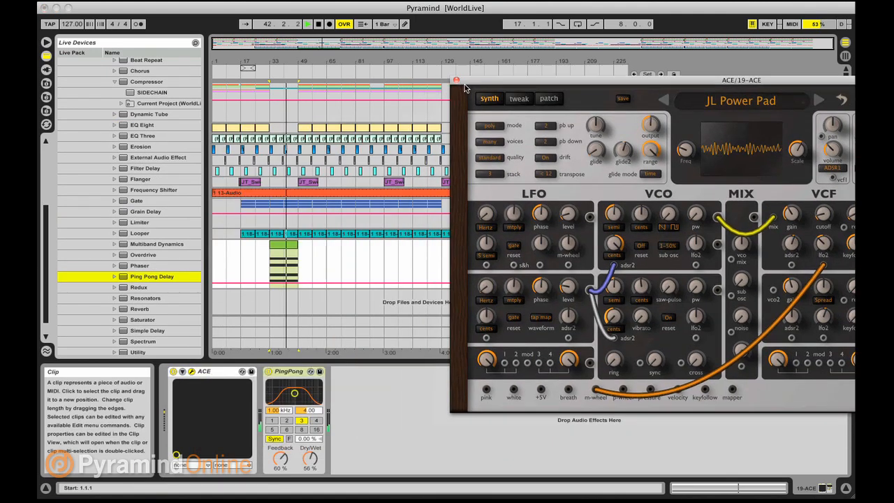
left_click_drag(305, 385, 305, 390)
left_click_drag(310, 459, 310, 477)
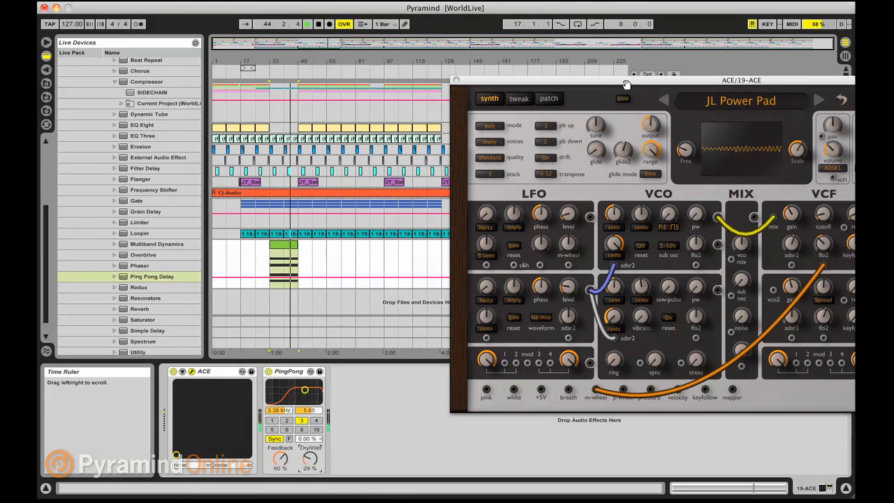
left_click_drag(626, 85, 326, 355)
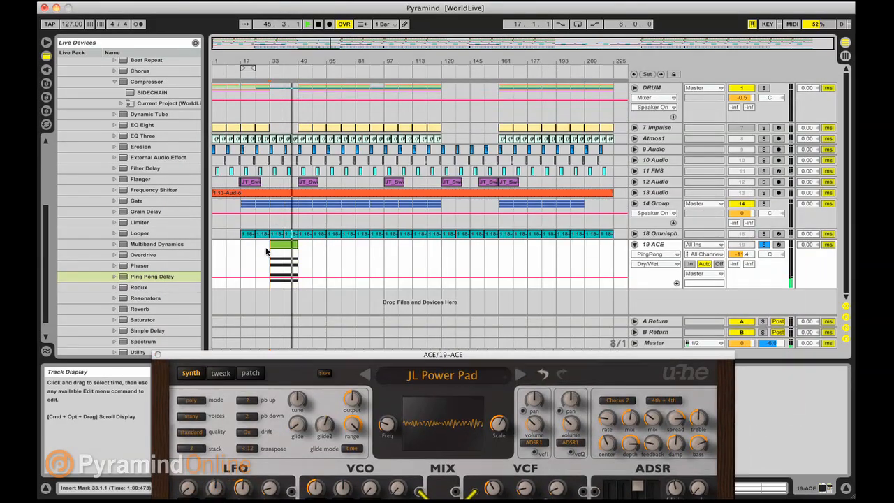
Step: Unsolo the ACE track and raise its volume to -9.5 dB while playing the full mix from bar 33
key("space")
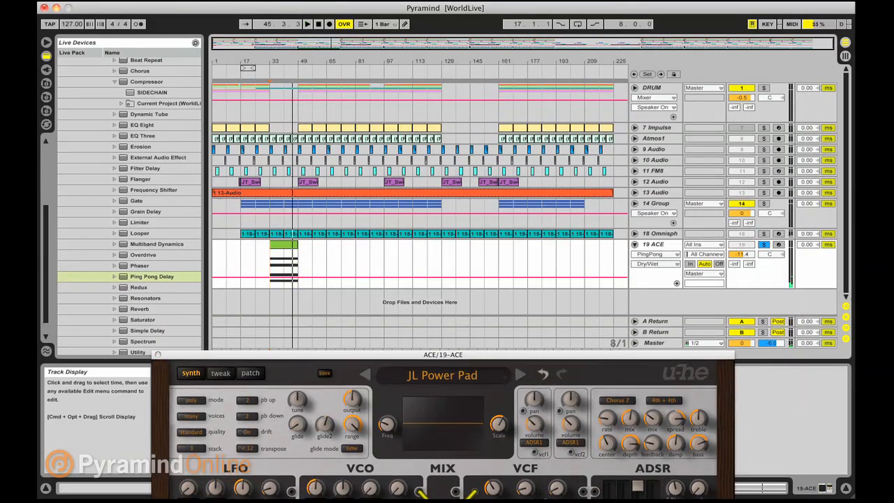
left_click(765, 245)
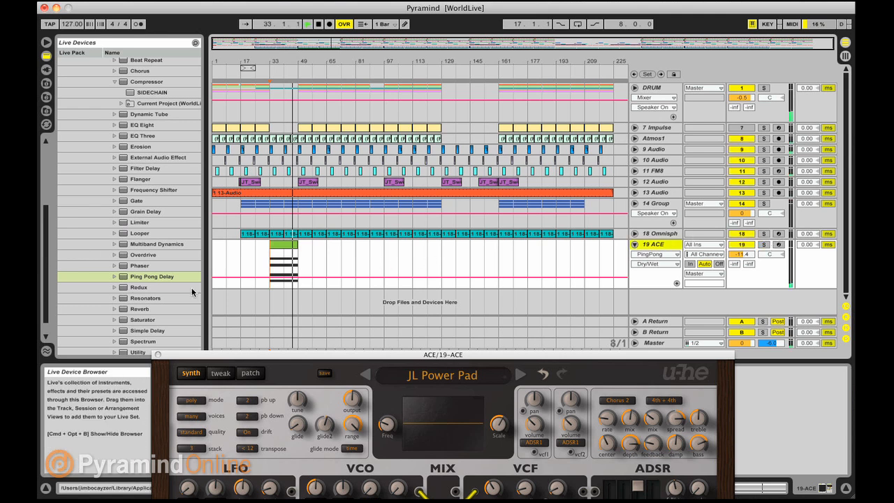
key("space")
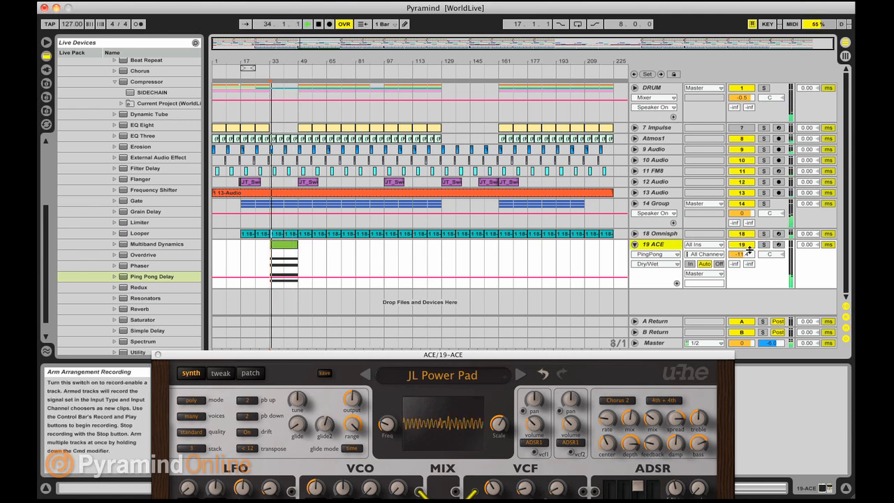
left_click_drag(746, 254, 745, 248)
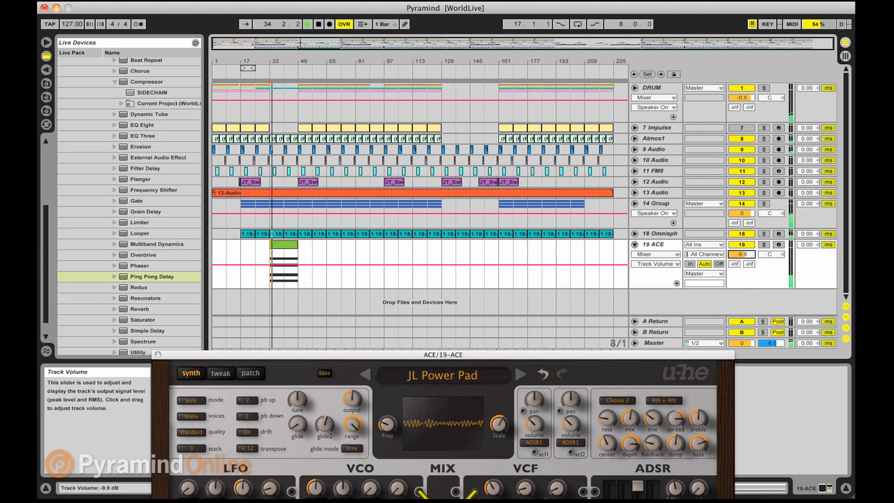
Step: Add an Auto Filter at the end of the 18 Omnisphere track's chain, with cutoff 1.16 kHz and Q 0.94
left_click(637, 233)
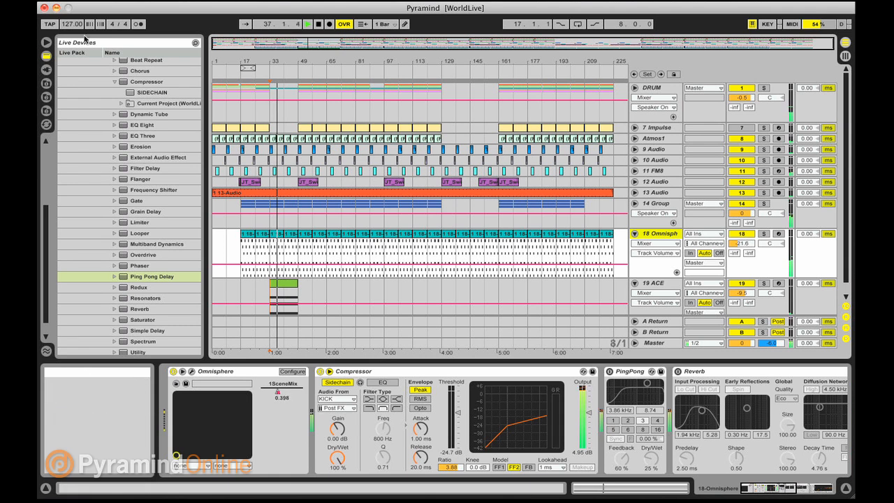
scroll(115, 112, "up", 5)
double_click(138, 128)
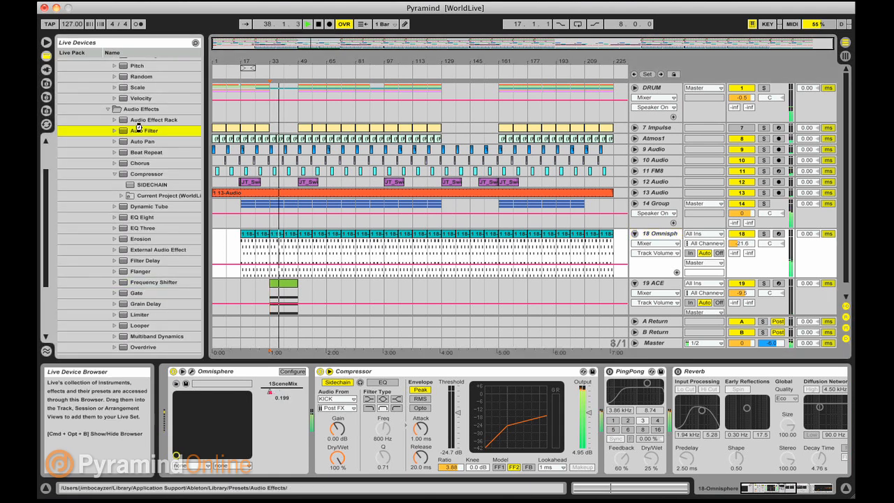
left_click(753, 412)
left_click_drag(754, 412, 754, 416)
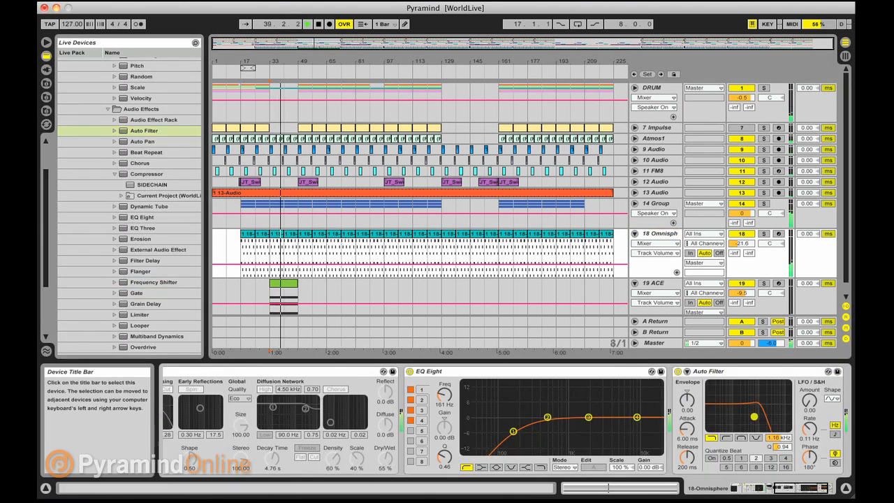
Step: Select the ACE track's clip and restart playback from its start at bar 33
left_click(653, 283)
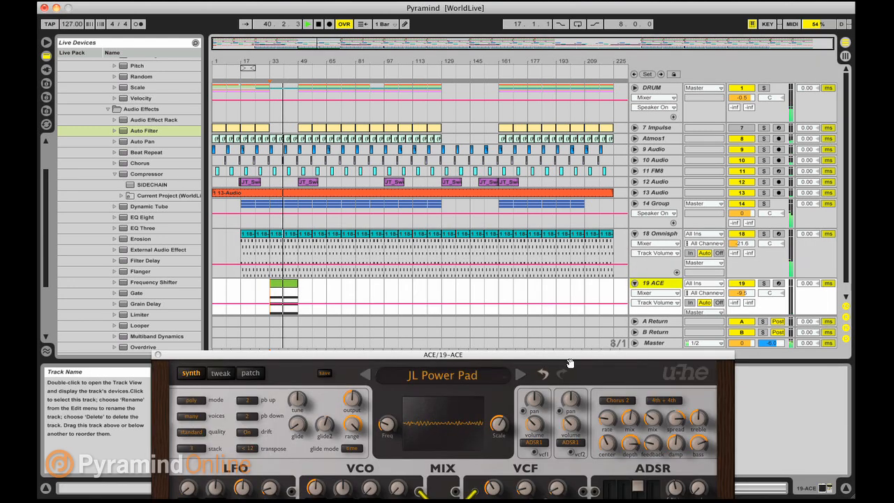
left_click_drag(570, 356, 531, 74)
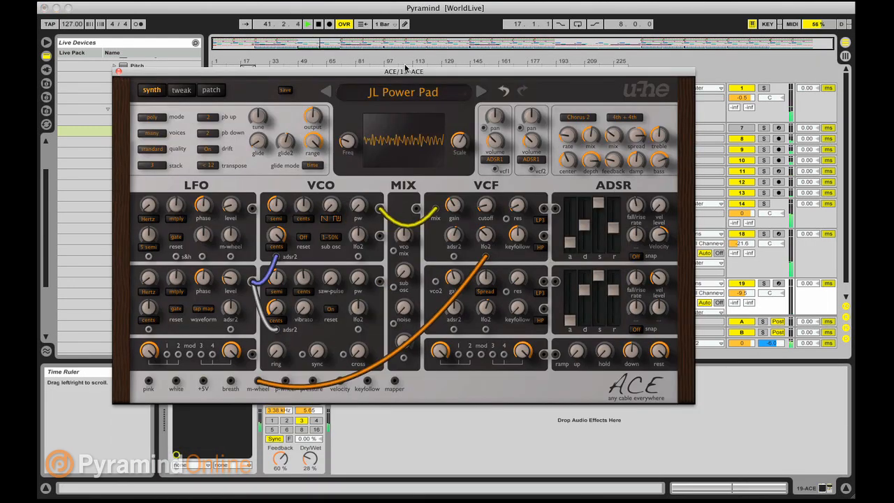
left_click_drag(405, 68, 410, 316)
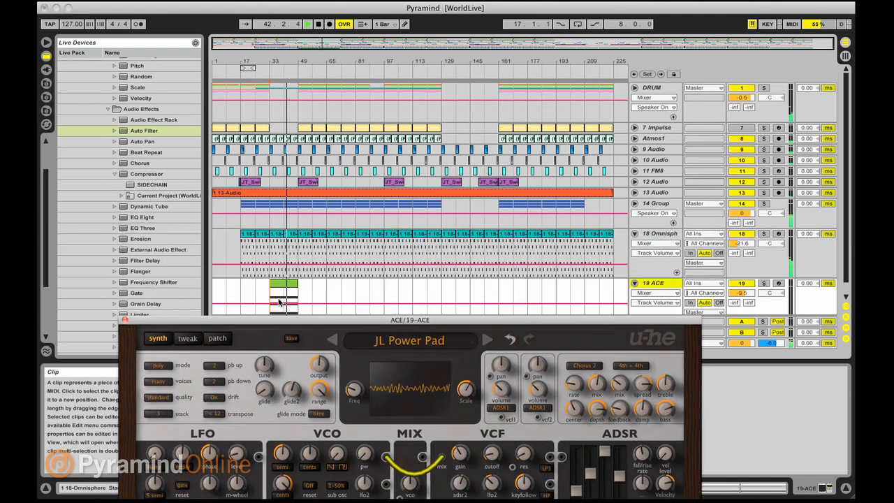
left_click(279, 292)
left_click(278, 285)
key("space")
key("space")
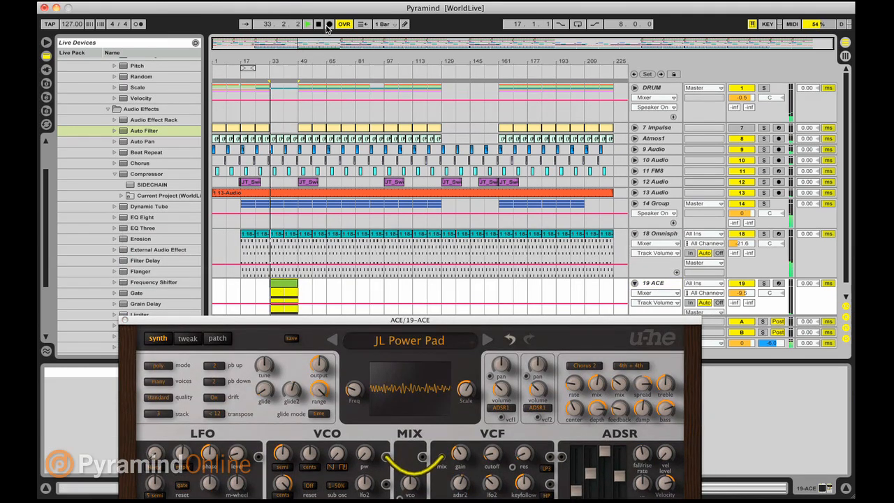
Step: Record automation of ACE's VCF1 cutoff rising from 18 to 150 over the clip from bar 33 to 49
left_click(329, 26)
left_click_drag(461, 321, 451, 176)
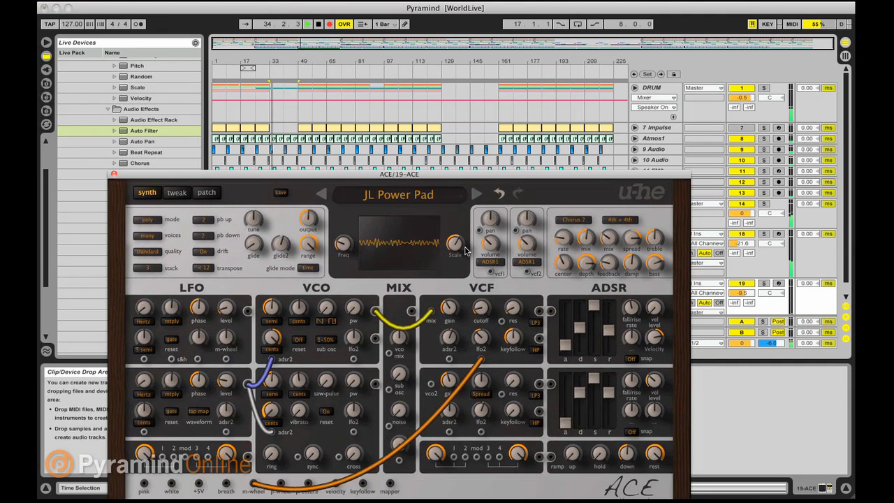
left_click_drag(484, 313, 482, 308)
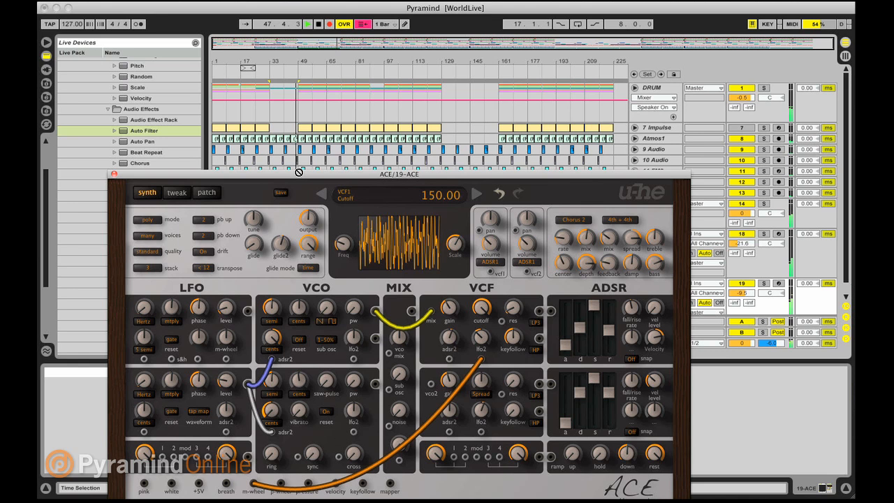
Step: Stop recording and move the cutoff envelope's return breakpoint further past the clip's end so the value ramps down gradually
left_click(114, 174)
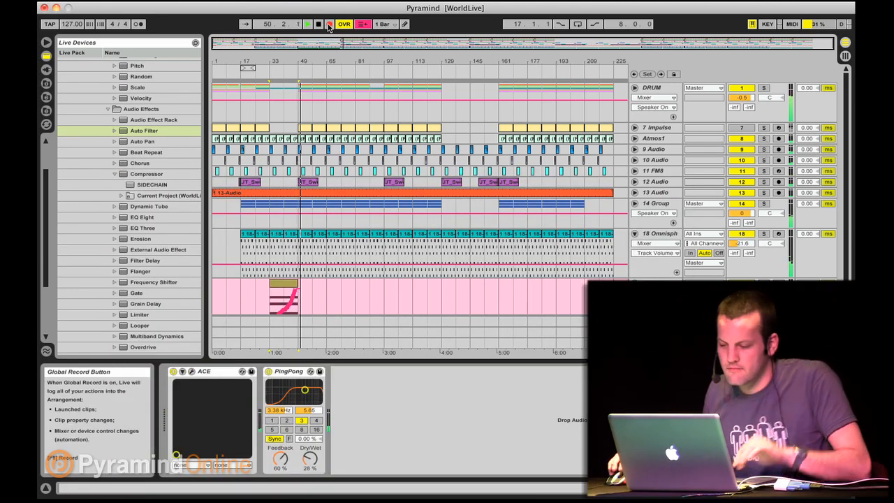
key("space")
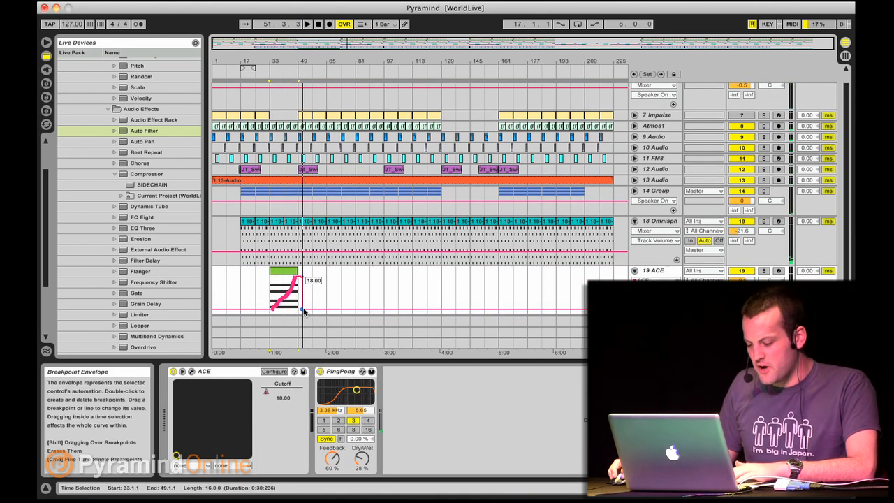
left_click_drag(300, 308, 317, 308)
Step: Add the SIDECHAIN Compressor preset to the ACE track and set its sidechain audio source to KICK
left_click(650, 275)
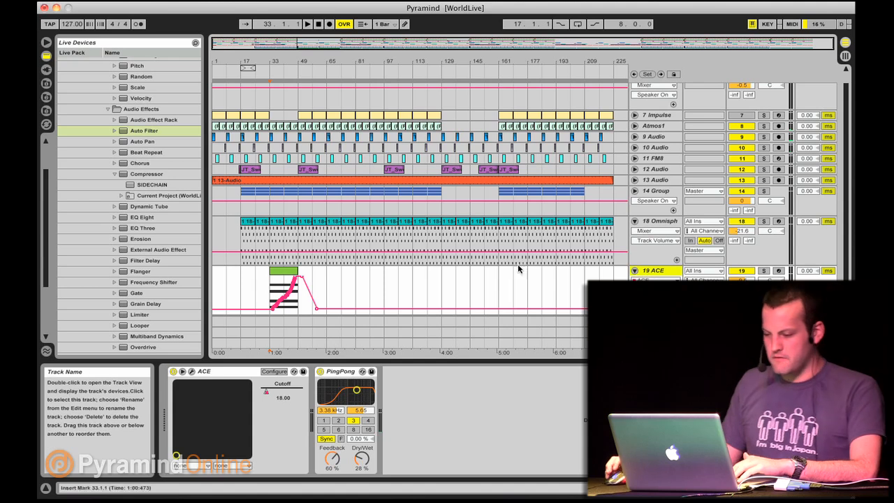
double_click(145, 183)
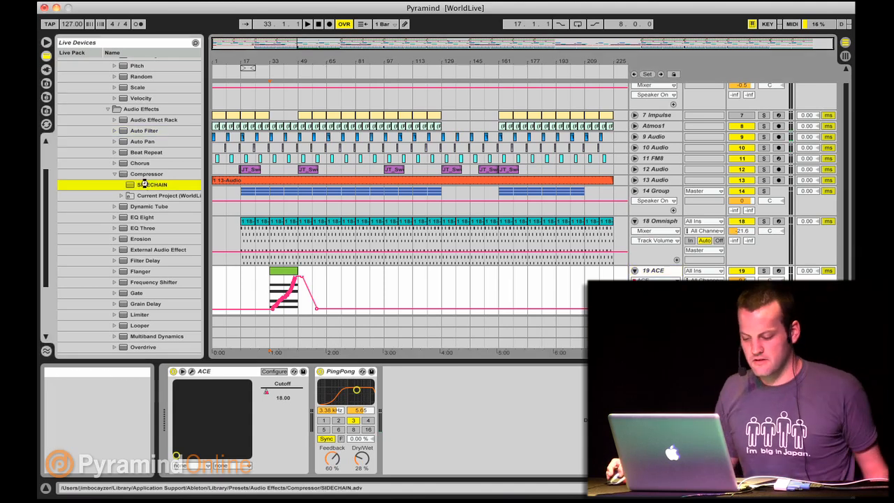
left_click(413, 398)
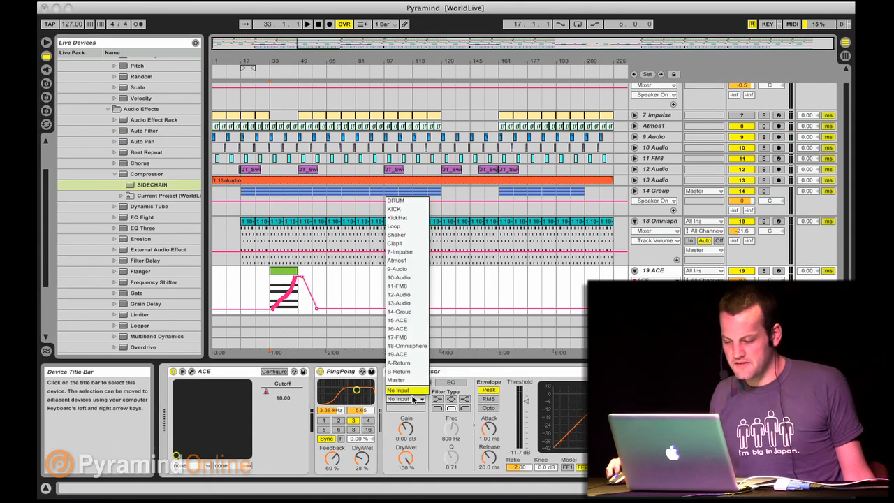
left_click(405, 212)
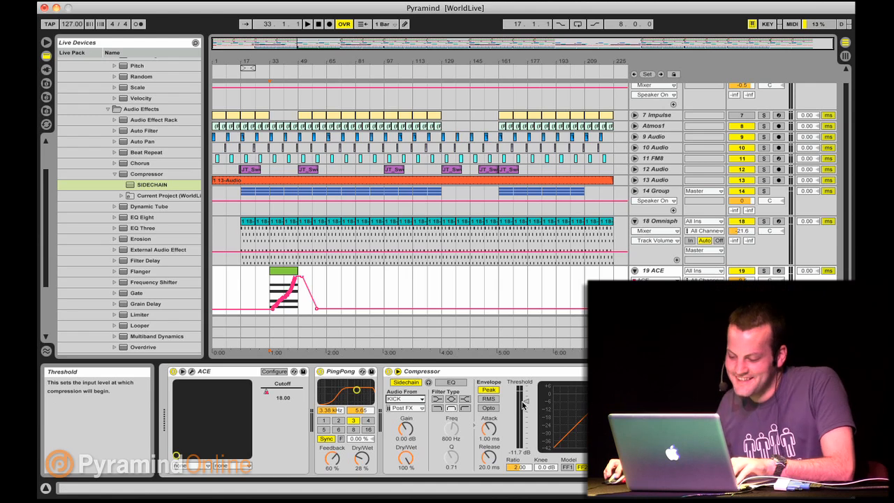
Step: Set the ACE sidechain compressor's threshold to -12.3 dB and ratio to 2.46, and set the track volume to -11.3 dB
left_click_drag(523, 404, 523, 406)
left_click_drag(522, 469, 523, 464)
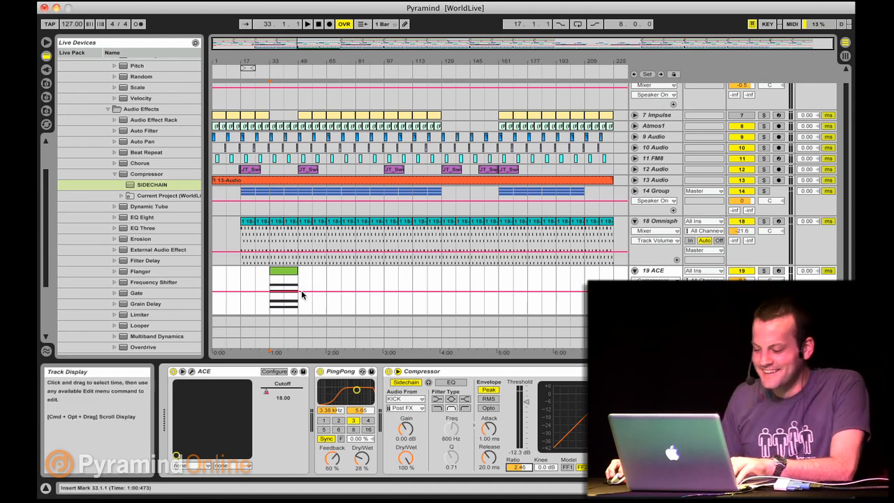
left_click(279, 272)
left_click_drag(742, 280, 742, 283)
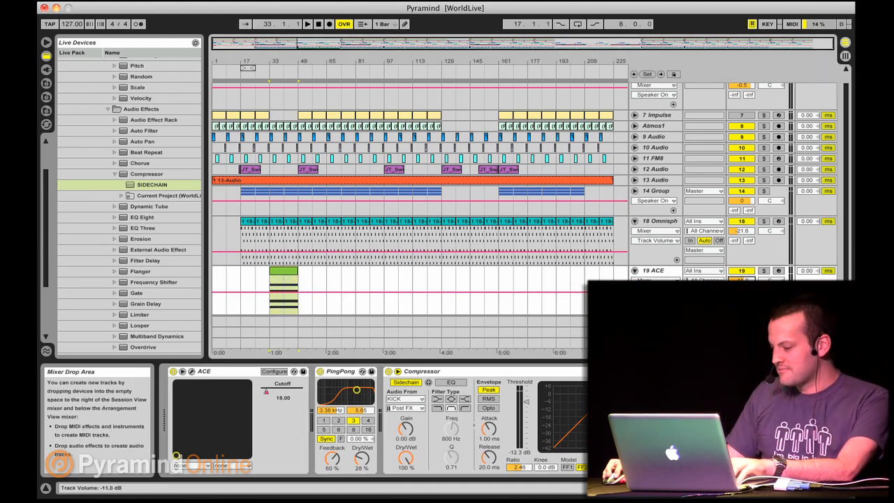
key("space")
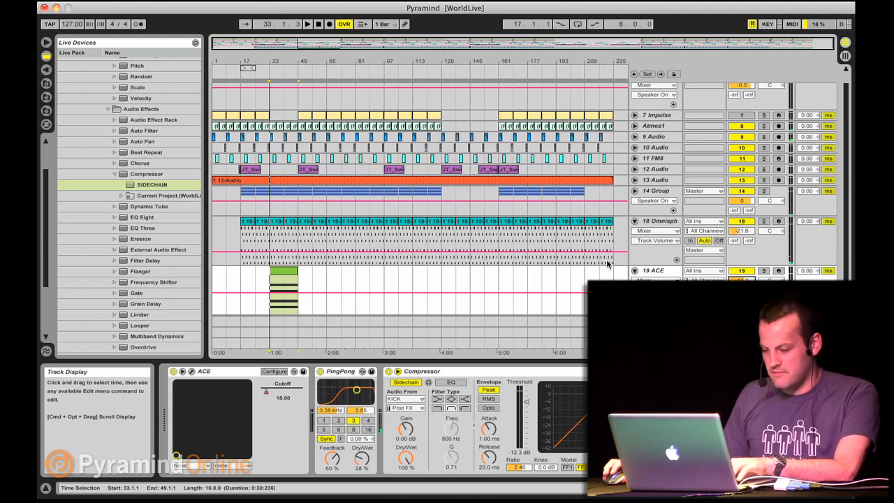
Step: Switch to Keynote to check the Add Character slide, and return to the Live set
key("super+Tab")
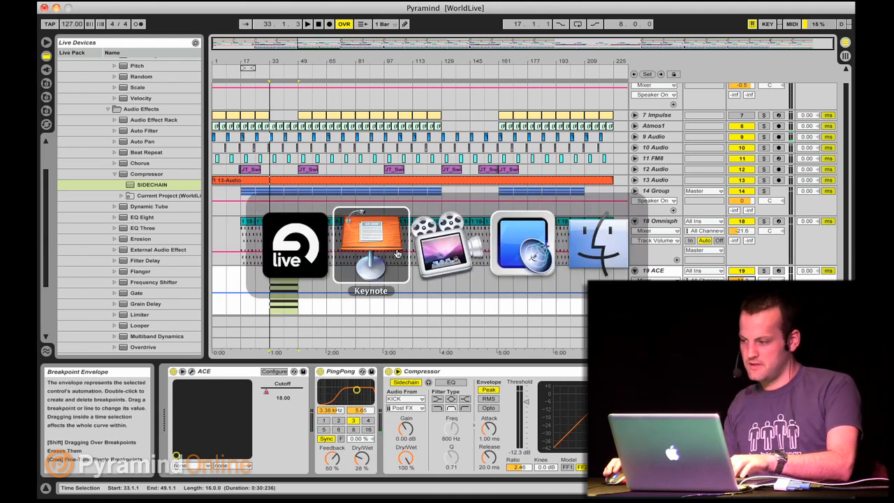
left_click(397, 254)
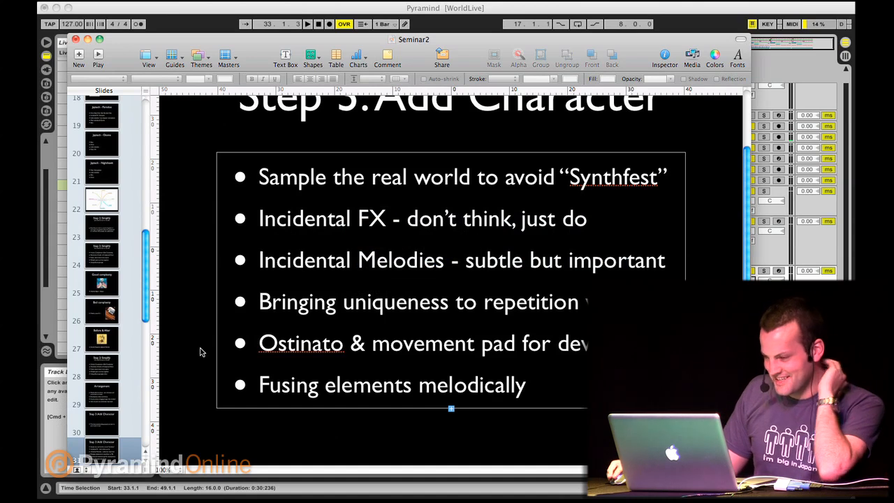
scroll(200, 344, "up", 3)
scroll(198, 332, "down", 3)
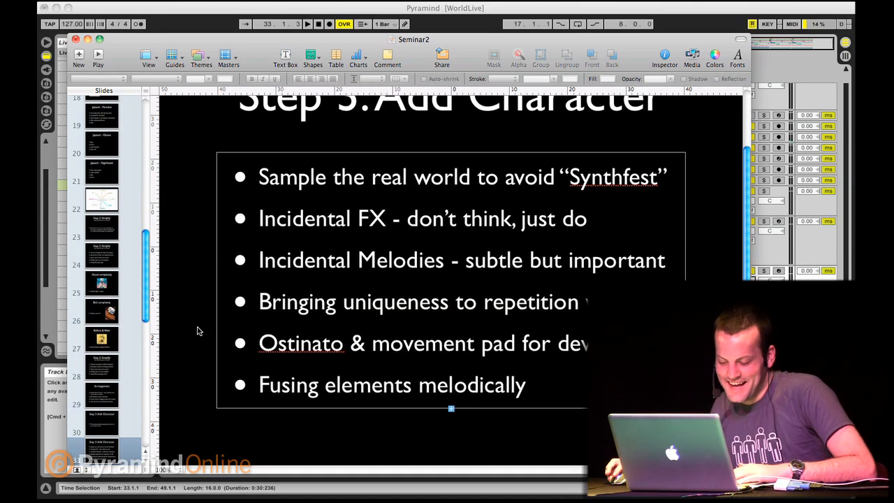
key("super+Tab")
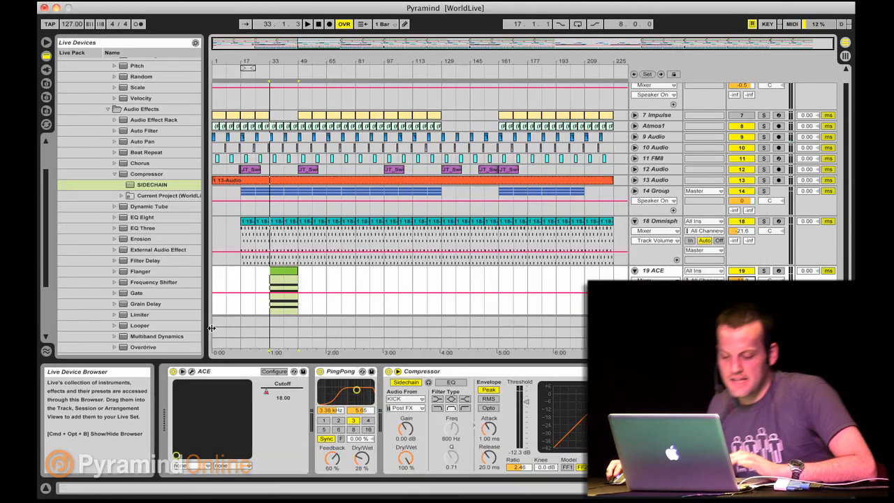
Step: Unfold the 14 Group track and look through the clips on its ACE and FM8 tracks
left_click(651, 224)
left_click(635, 220)
left_click(636, 223)
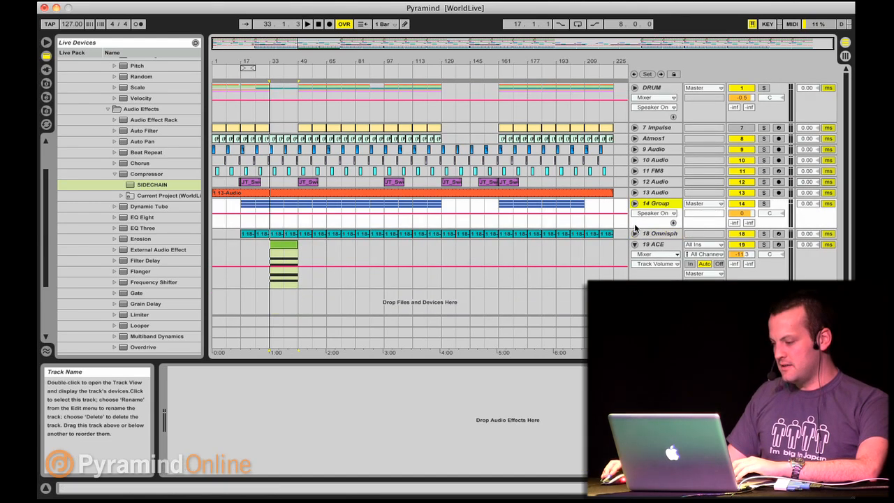
left_click(635, 233)
left_click(635, 204)
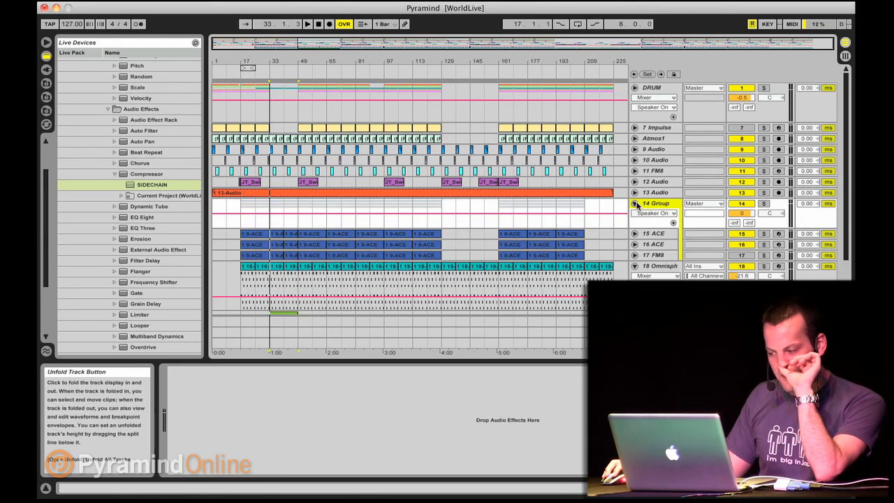
left_click(635, 244)
scroll(635, 259, "down", 2)
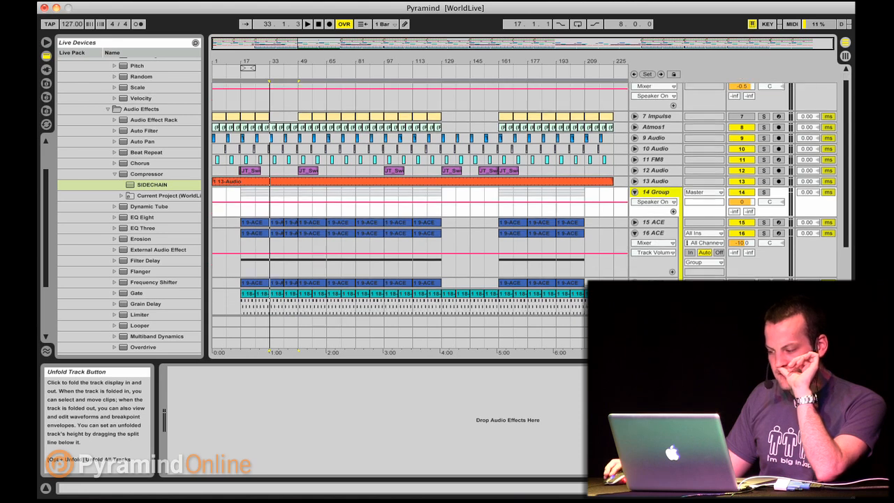
left_click(635, 271)
scroll(637, 242, "up", 1)
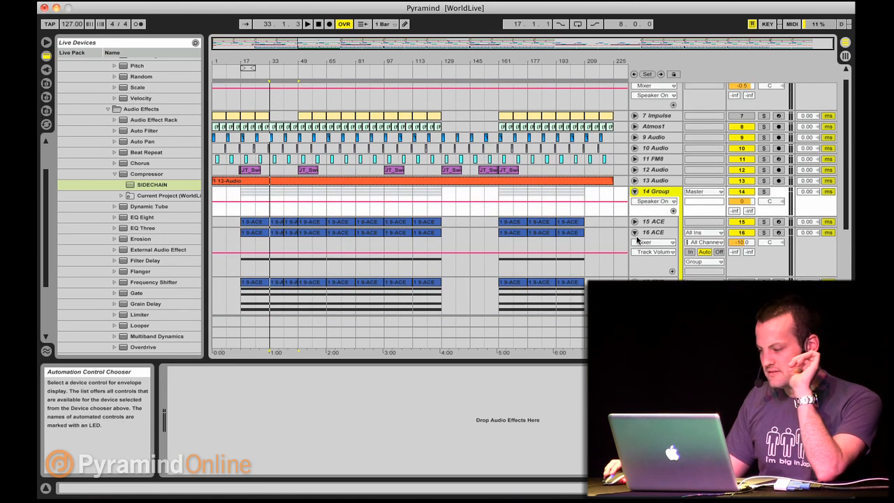
left_click(635, 233)
left_click(636, 222)
left_click(635, 222)
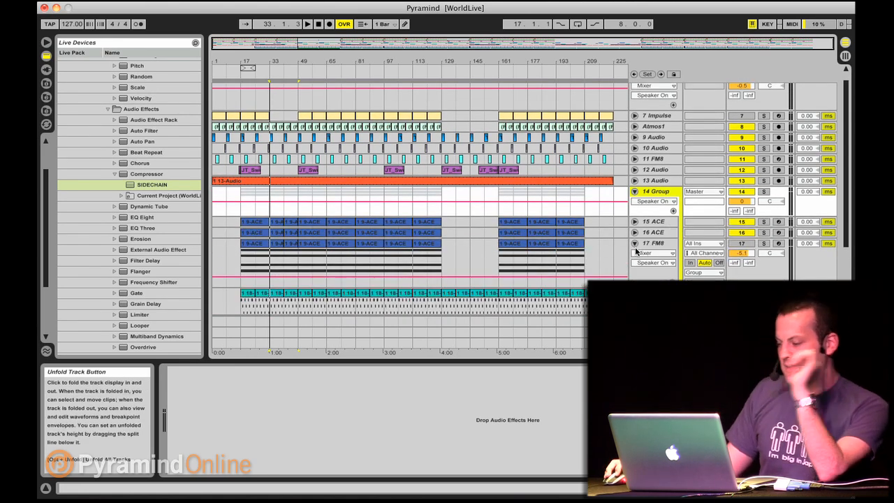
Step: Audition the soloed 18 Omnisphere track from bar 17 and raise its volume to -19.4 dB
scroll(650, 255, "down", 3)
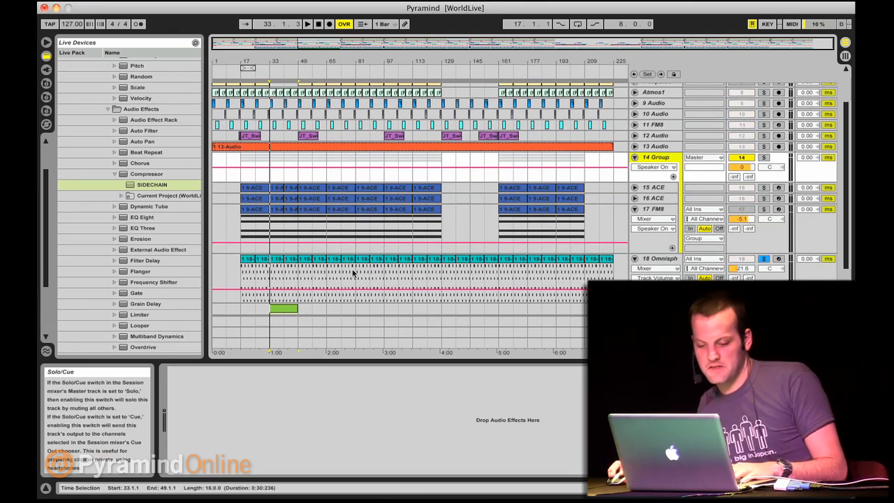
left_click(253, 278)
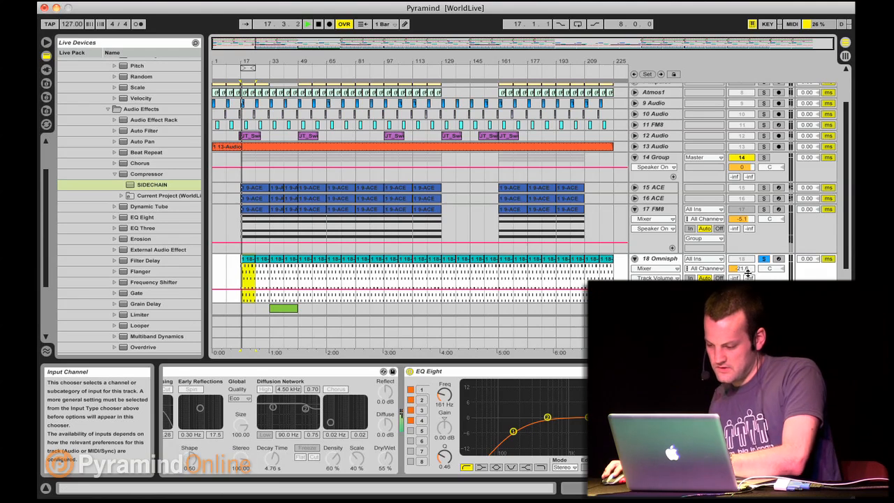
left_click(668, 260)
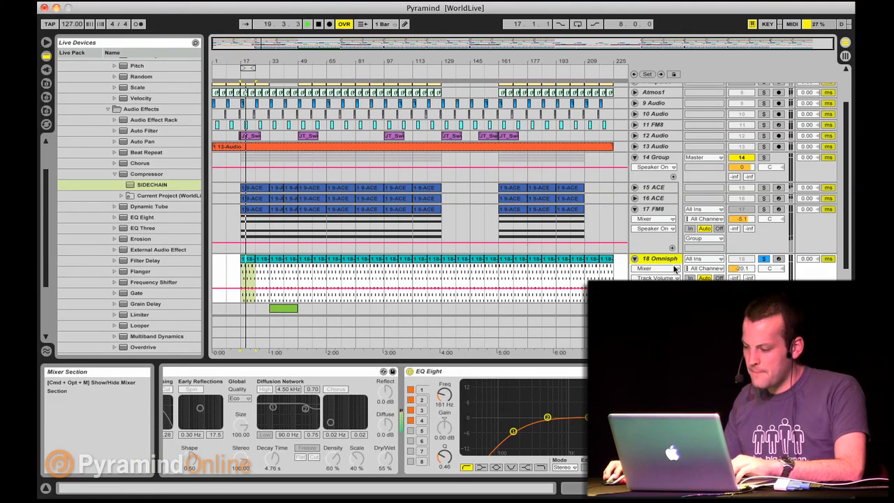
left_click(249, 260)
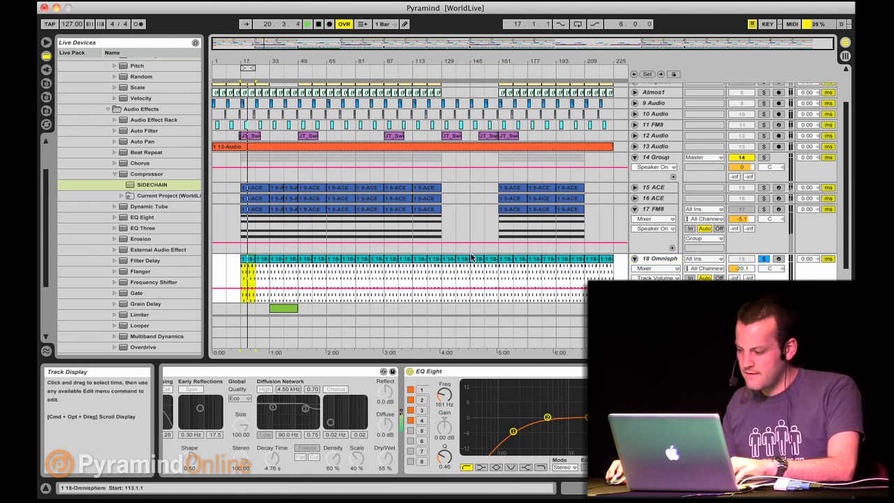
key("space")
left_click_drag(742, 268, 742, 265)
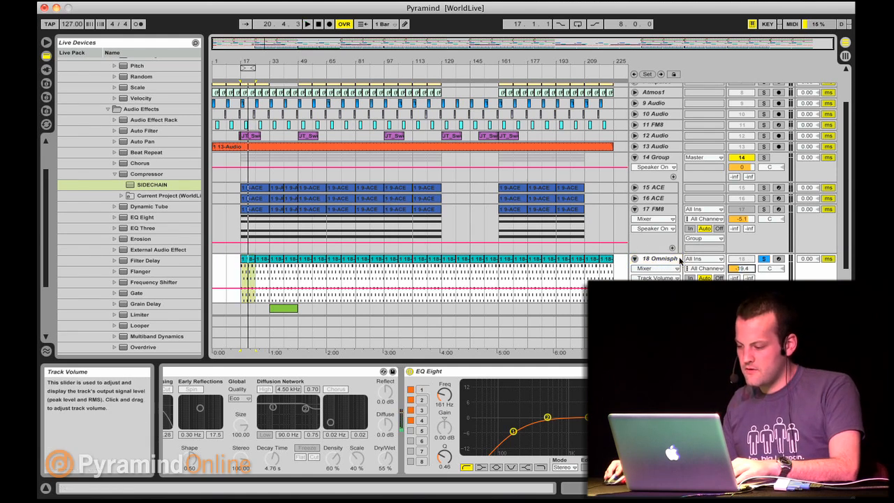
Step: Duplicate the 18 Omnisphere track with its clips and devices
left_click(658, 260)
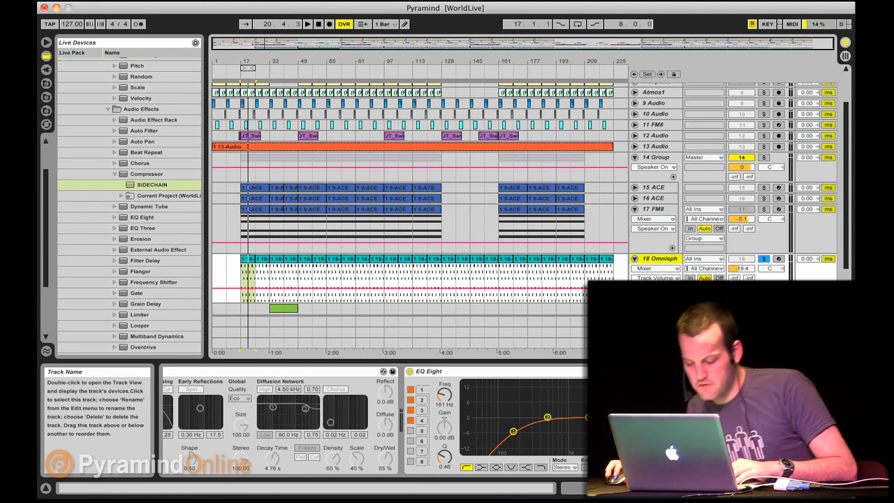
left_click(741, 412)
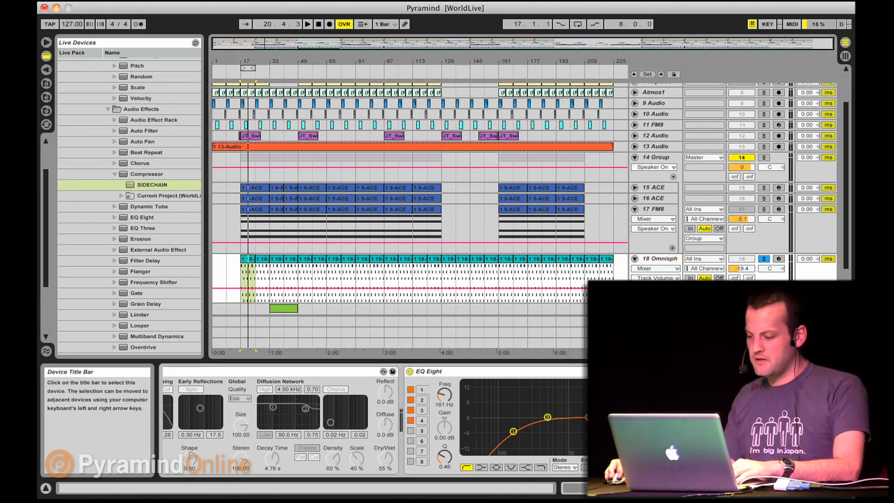
left_click(650, 260)
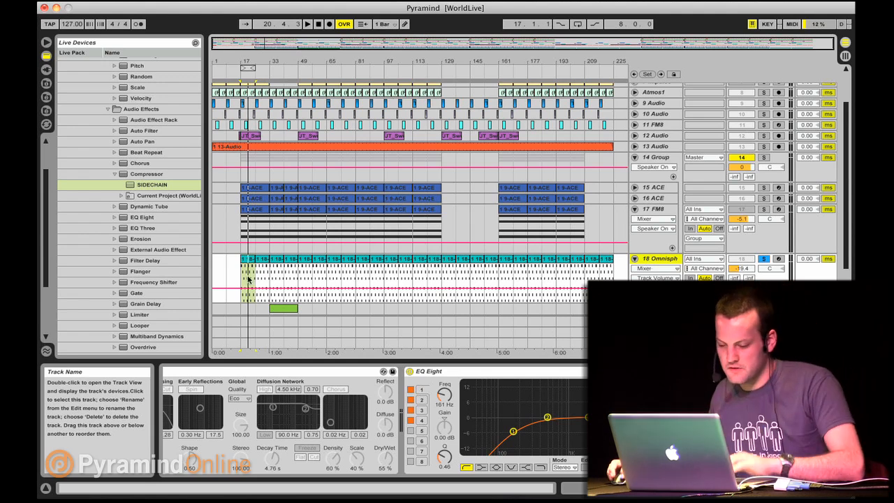
key("super+d")
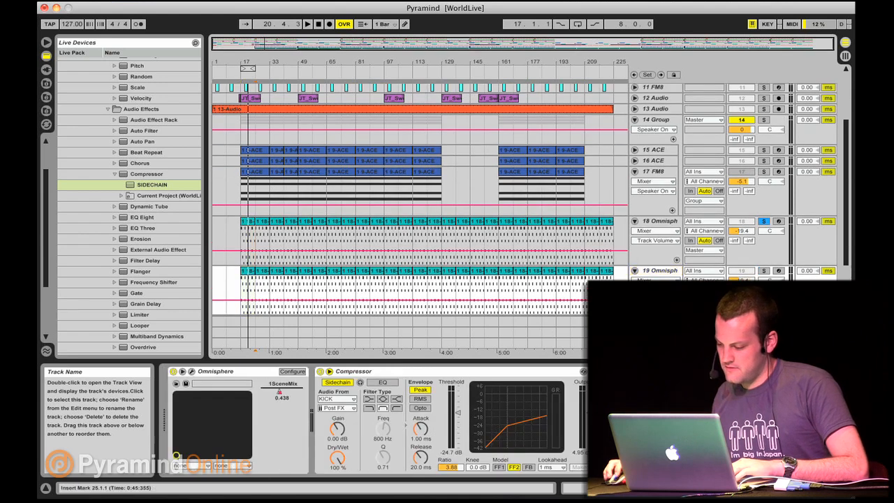
Step: Open the patch browser in the duplicated track's Omnisphere and try the Chordal Choir Minor Mms Hi patch
left_click(193, 375)
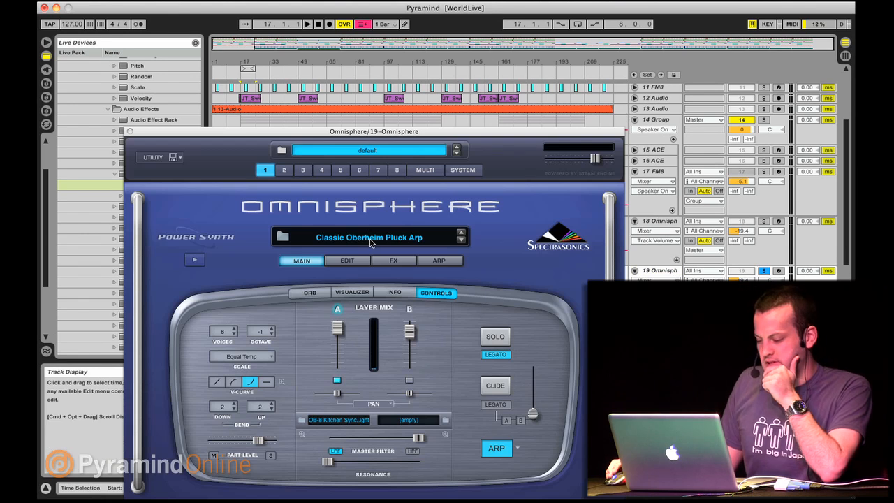
left_click(370, 238)
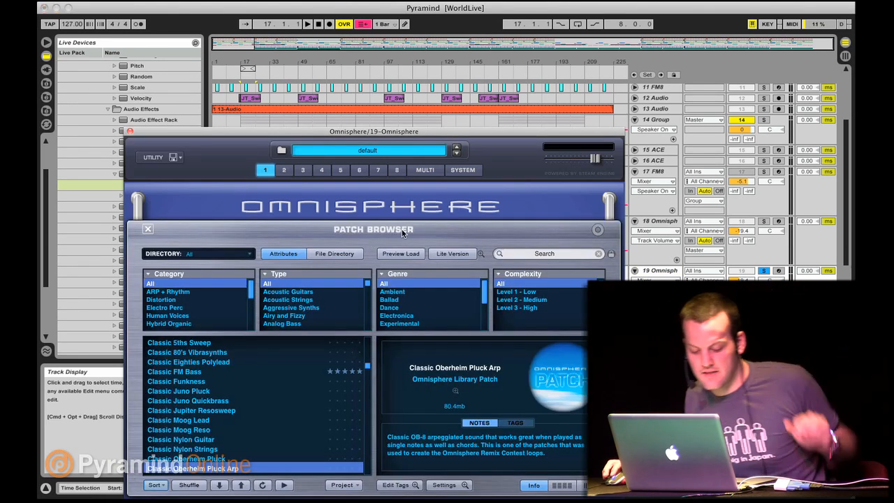
scroll(203, 370, "up", 5)
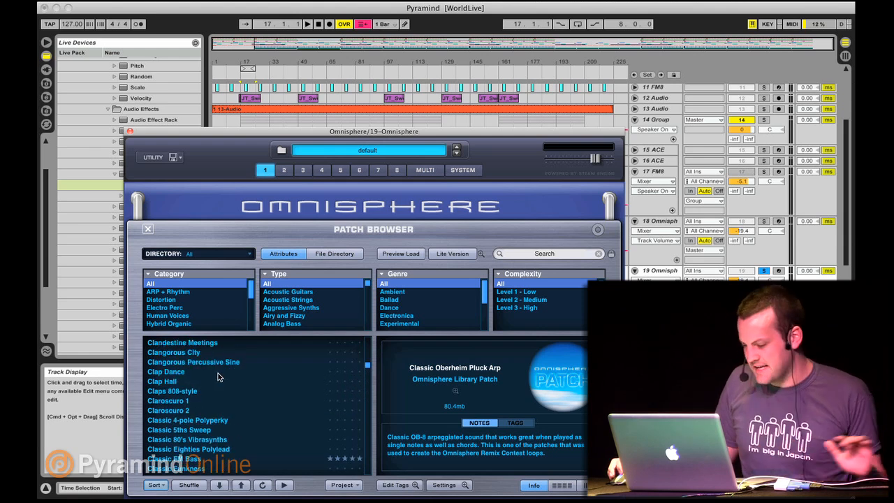
scroll(218, 377, "up", 5)
scroll(206, 372, "up", 10)
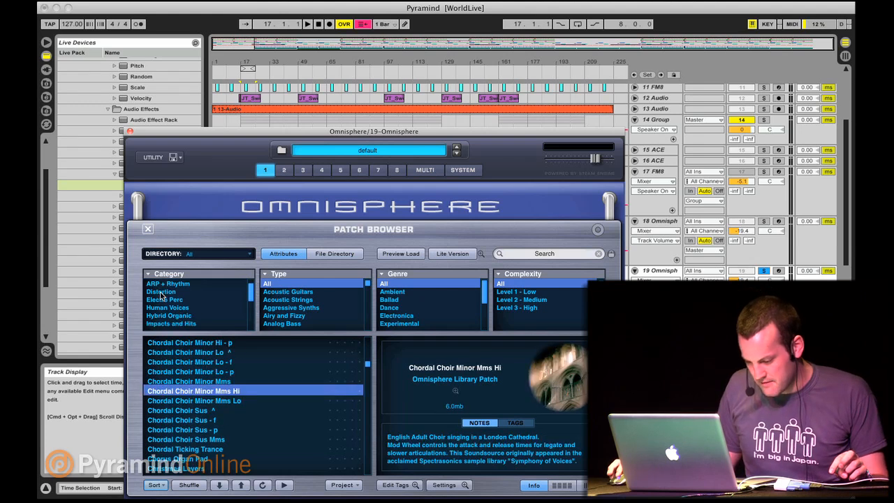
Step: Filter the patches by the Synth Poly category, load Anapluck Bellz and close the Omnisphere window
scroll(164, 307, "down", 6)
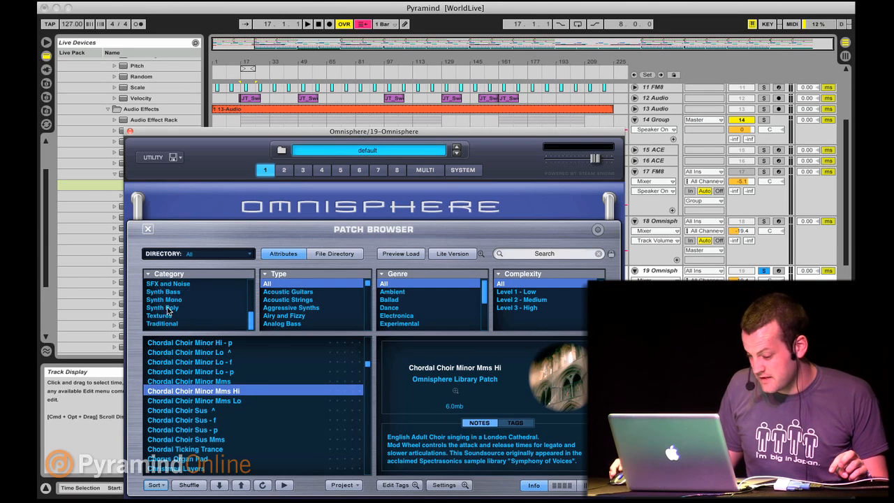
left_click(167, 308)
scroll(189, 387, "down", 8)
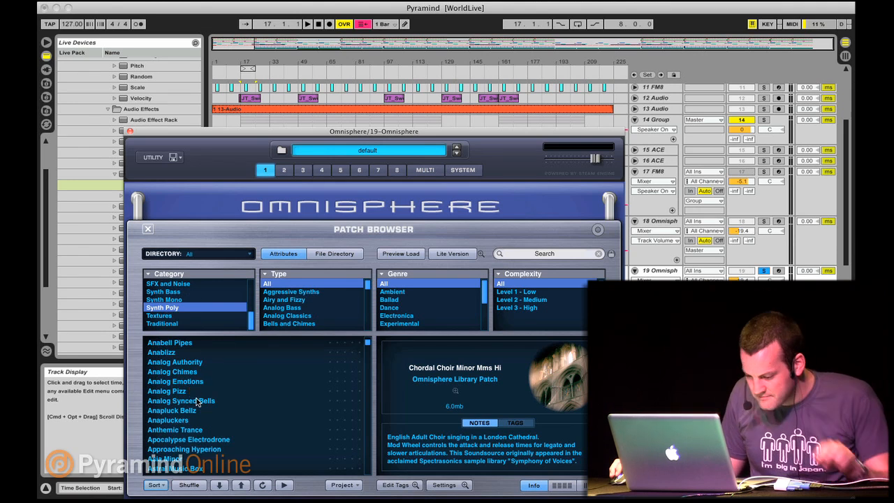
left_click(186, 411)
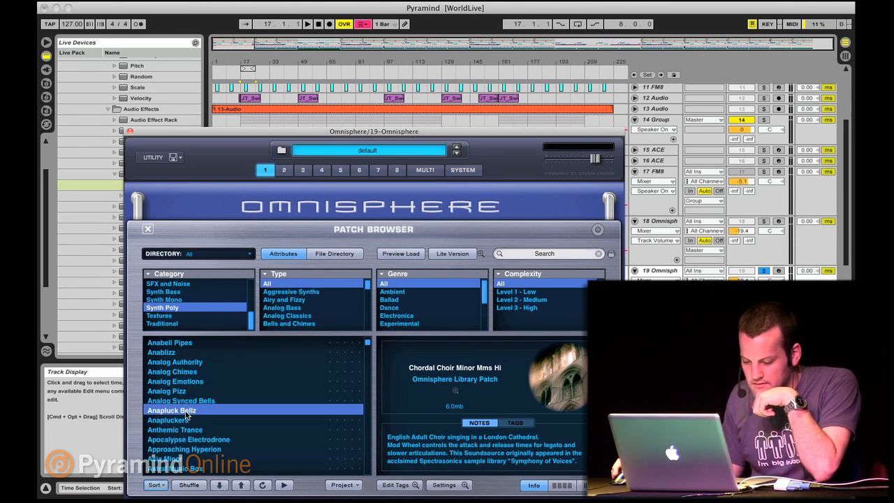
left_click(186, 420)
left_click(130, 132)
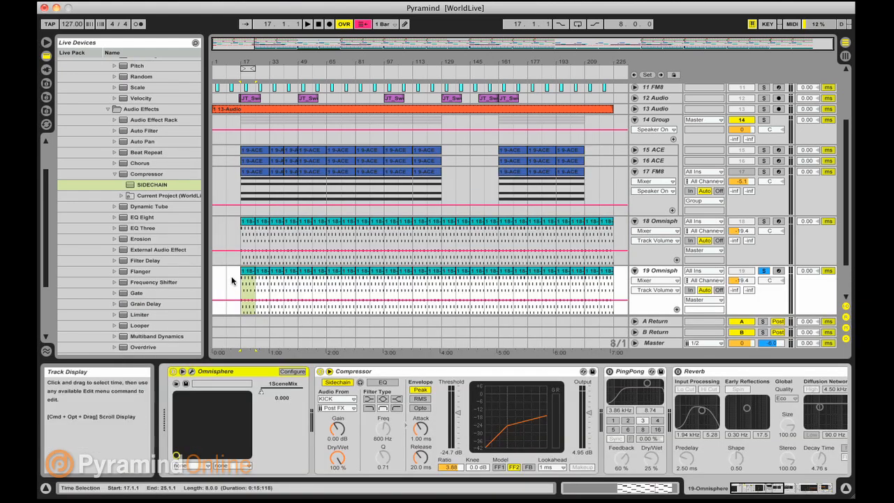
Step: Audition the duplicated Omnisphere track from bar 17 and open its first clip's notes for editing around bar 9
key("space")
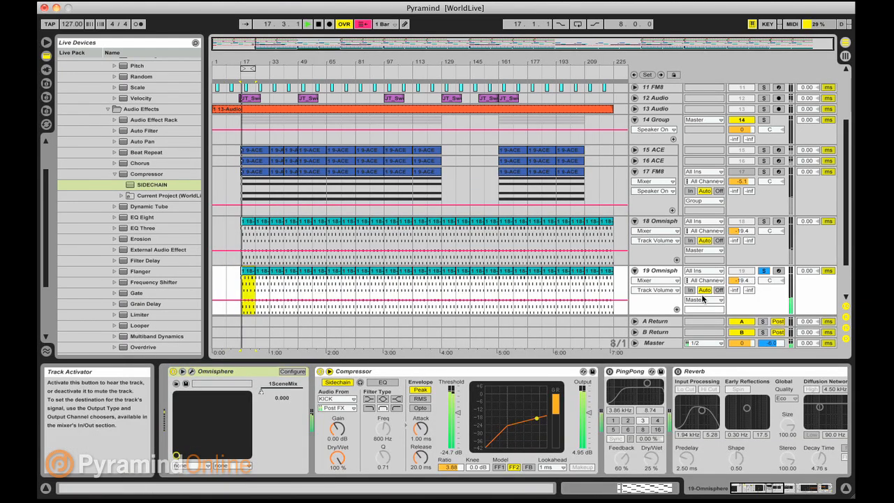
left_click(549, 326)
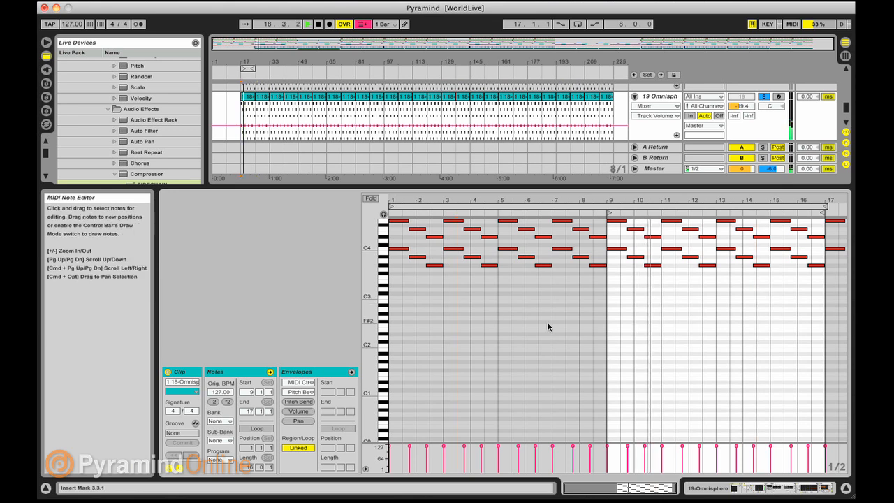
scroll(550, 326, "up", 2)
left_click_drag(639, 204, 631, 258)
left_click(581, 234)
key("space")
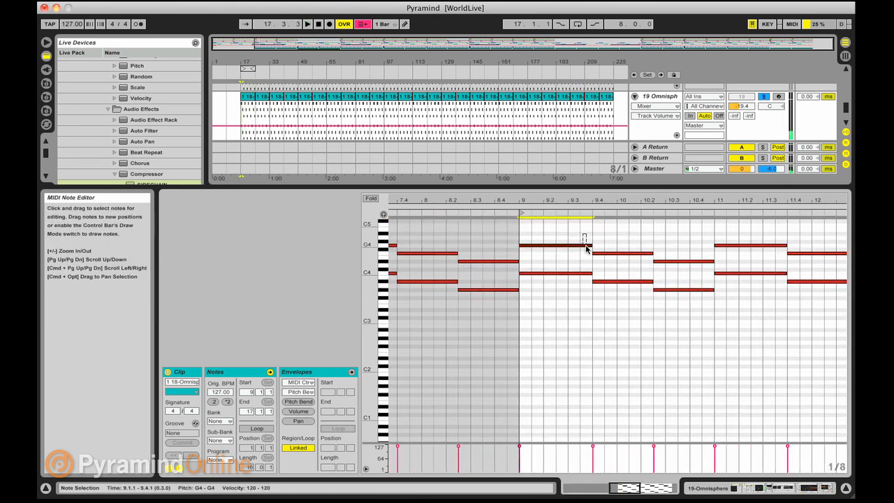
Step: Shorten every note in the clip to an eighth note and play the clip from its start at bar 9
key("super+a")
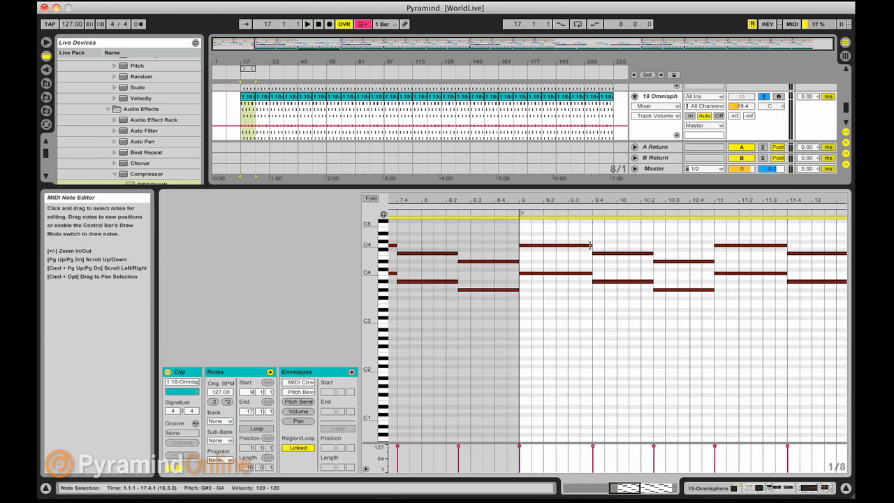
left_click_drag(591, 245, 543, 244)
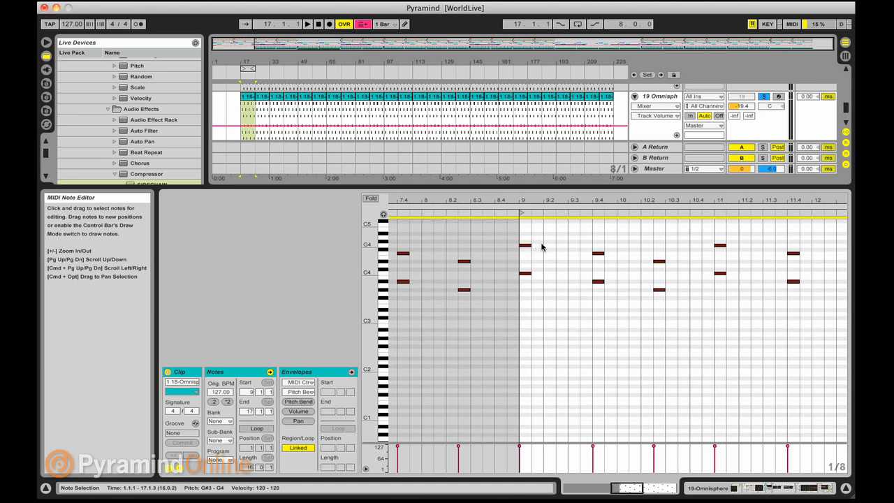
scroll(542, 247, "right", 3)
left_click(429, 240)
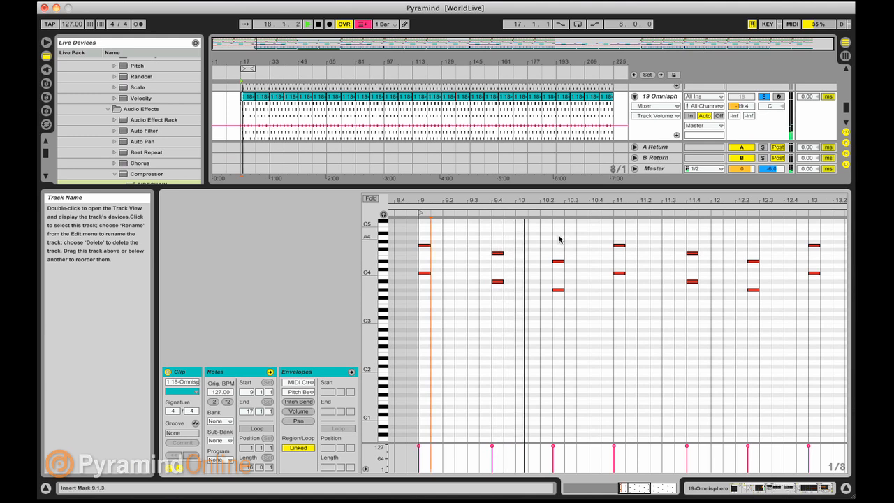
Step: Move the note pairs at 9.4 and 11.4 in the duplicated Omnisphere clip to the starts of bars 10 and 12
left_click_drag(511, 231, 503, 318)
key("Right")
key("Right")
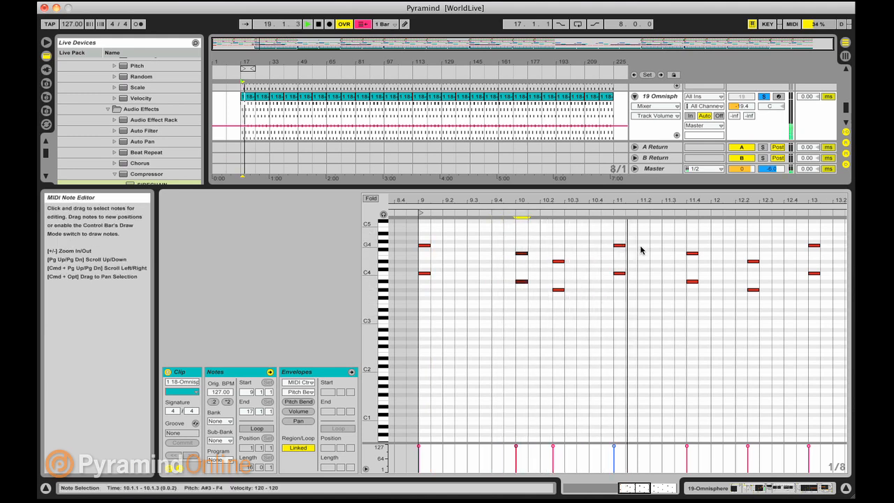
left_click_drag(684, 308, 710, 195)
key("Right")
key("Right")
key("Right")
key("Left")
scroll(760, 241, "down", 2)
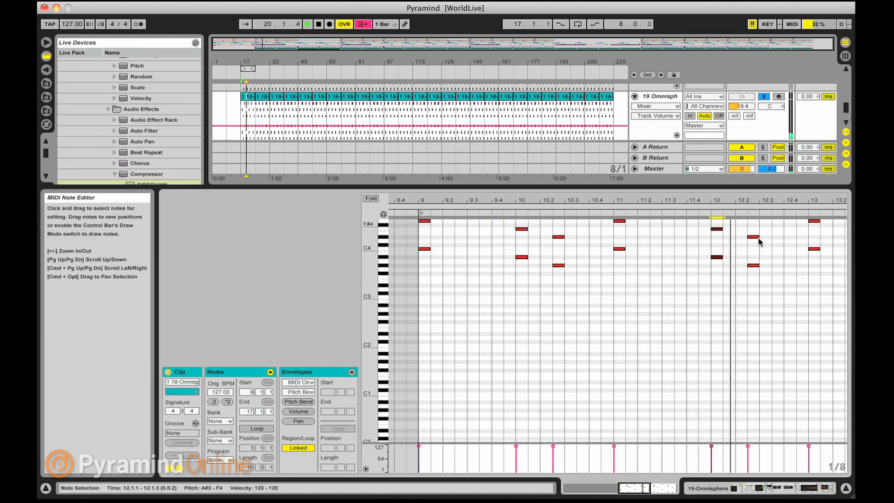
Step: Move the note pairs at 13.4 and 15.4 in the same clip to the starts of bars 14 and 16
scroll(760, 242, "up", 2)
scroll(759, 242, "right", 5)
left_click_drag(627, 244, 652, 331)
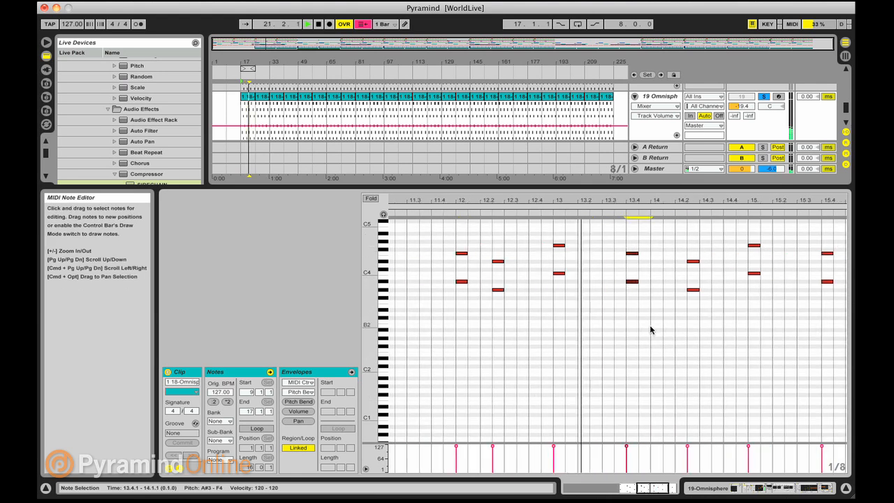
key("Right")
scroll(685, 250, "right", 3)
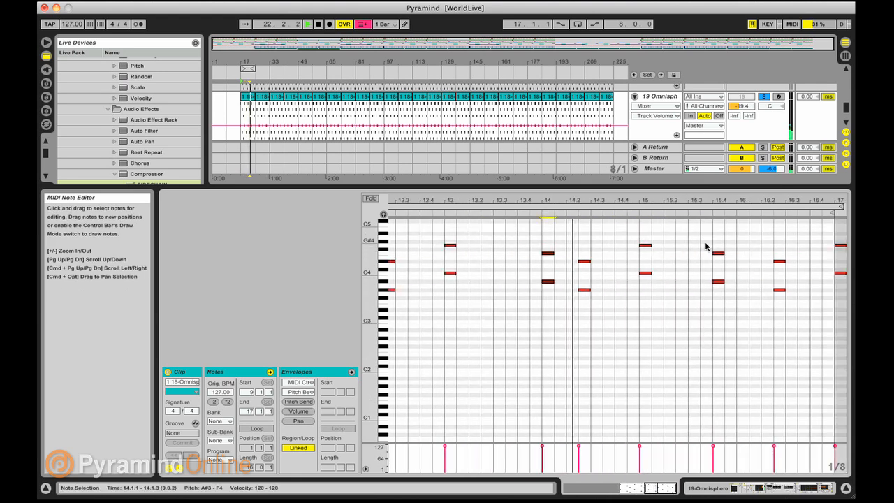
left_click_drag(714, 240, 768, 348)
key("Right")
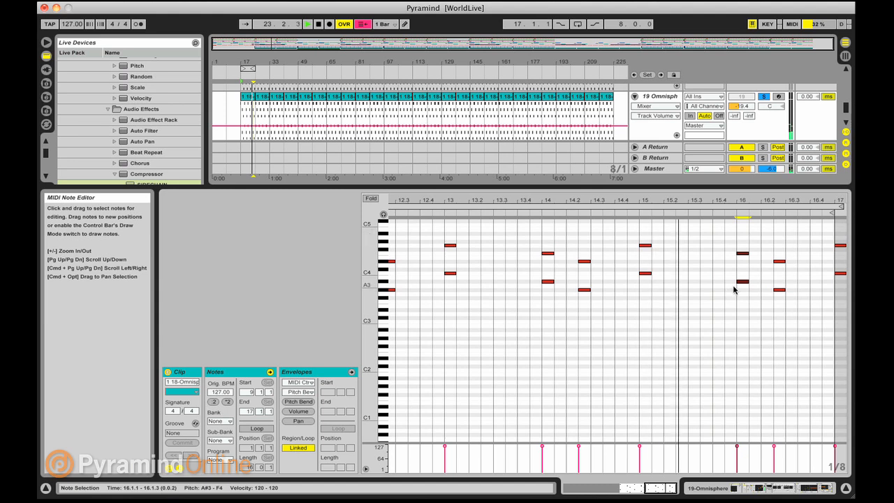
Step: Solo the original Omnisphere track alongside its duplicate and play the first clip, bars 17 to 25, in a loop
left_click_drag(740, 282, 696, 295)
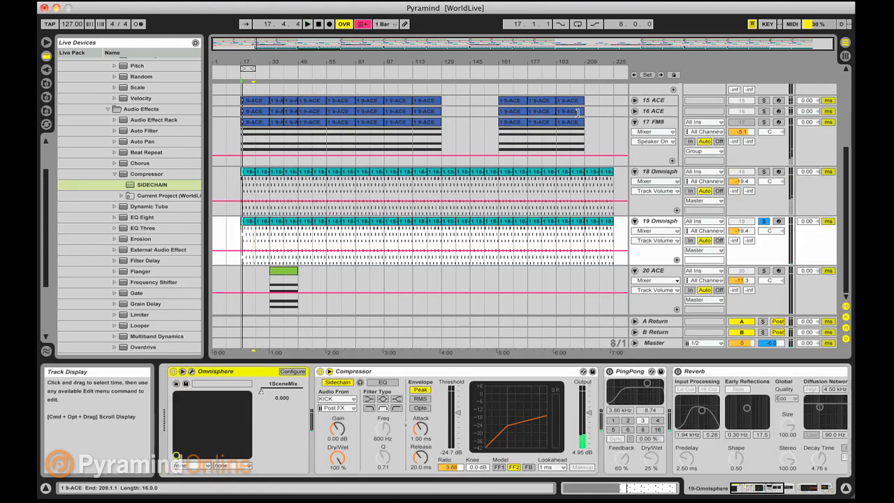
left_click(249, 221)
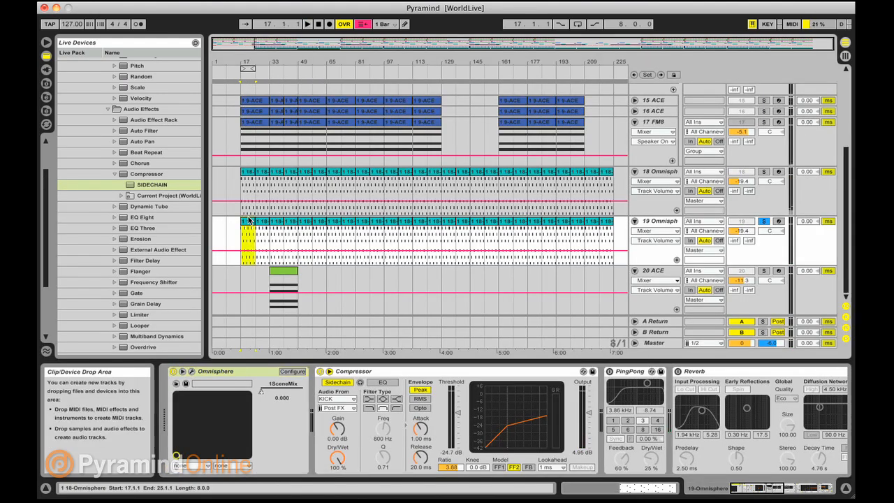
left_click(763, 172)
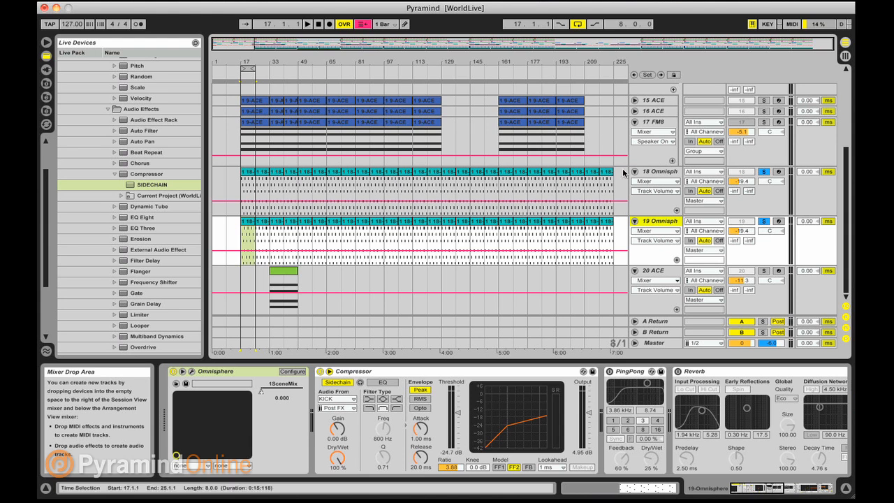
key("space")
Step: Turn off the Auto Filter on the duplicated Omnisphere track and set the track volume to -11.6 dB
left_click_drag(739, 231, 739, 216)
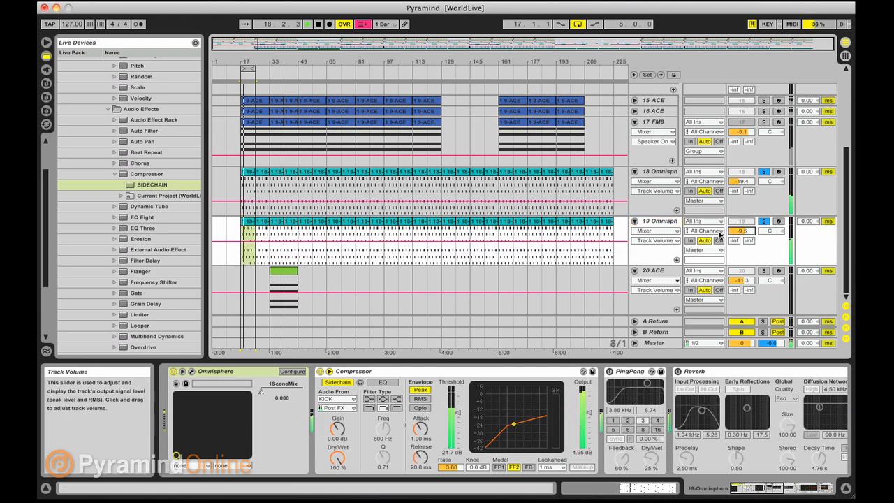
left_click(255, 372)
scroll(256, 374, "right", 10)
left_click(620, 372)
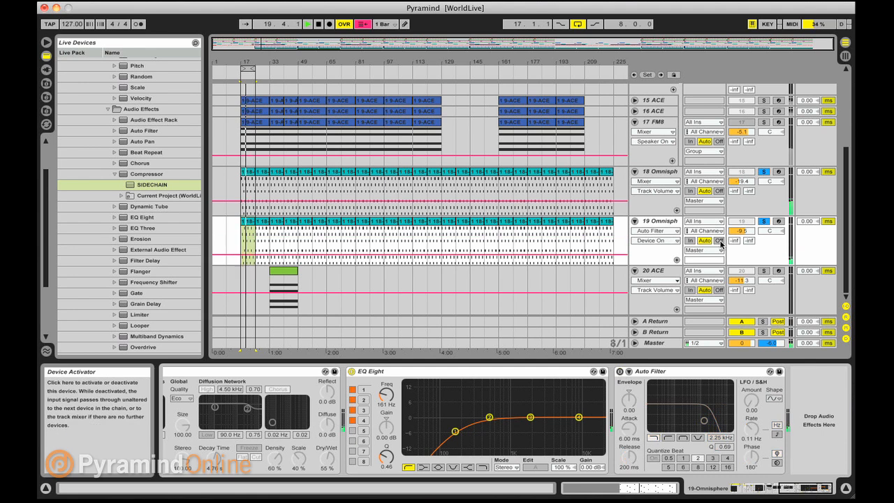
left_click_drag(739, 231, 739, 232)
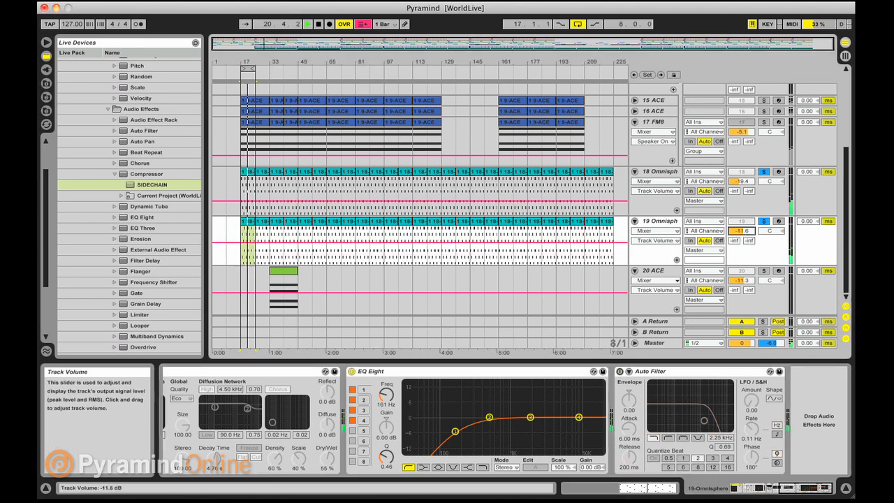
Step: Open the duplicated track's first clip and copy the bar 9 note pair to 9.3, transposed up three semitones
double_click(248, 223)
left_click(460, 307)
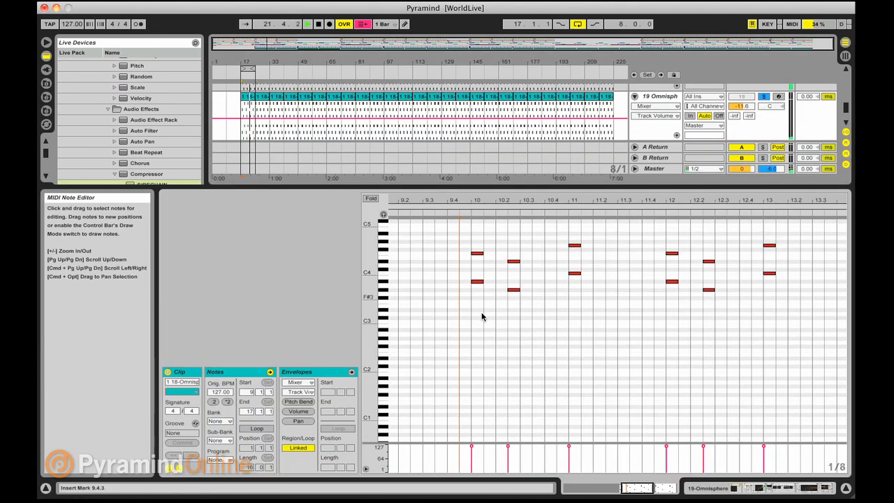
left_click_drag(577, 200, 577, 140)
left_click(686, 232)
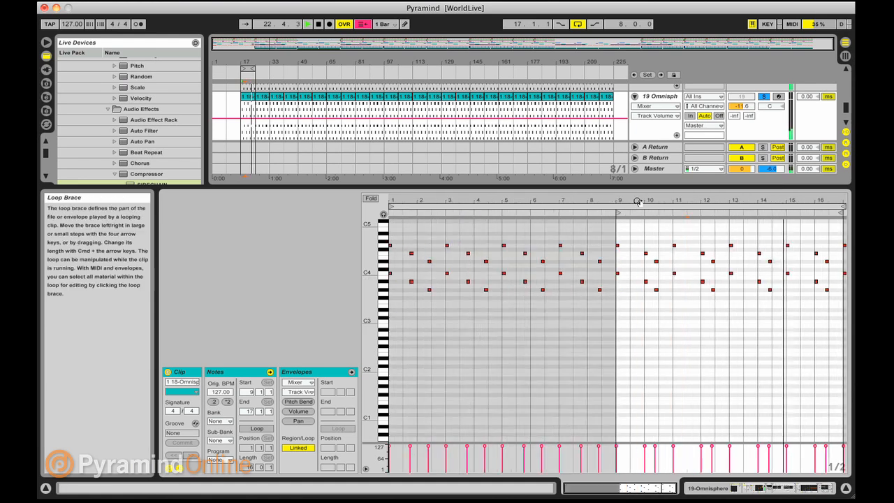
left_click_drag(634, 201, 620, 240)
left_click_drag(600, 273, 626, 262)
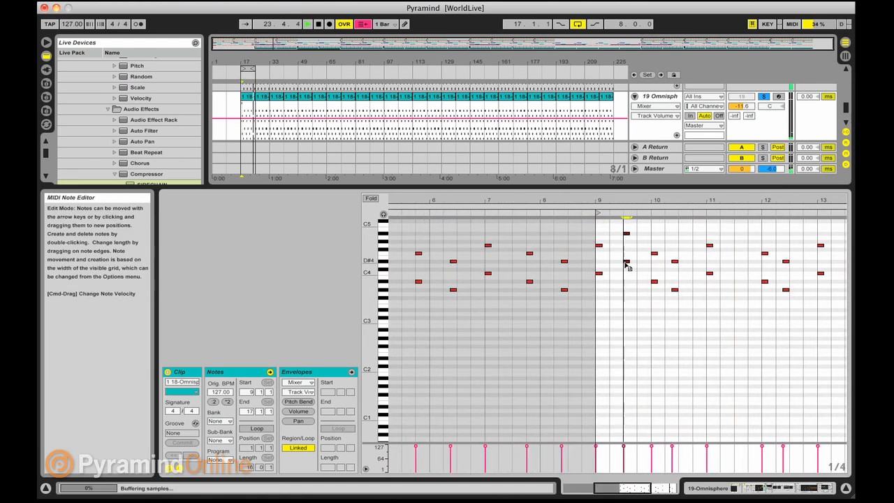
scroll(626, 262, "right", 5)
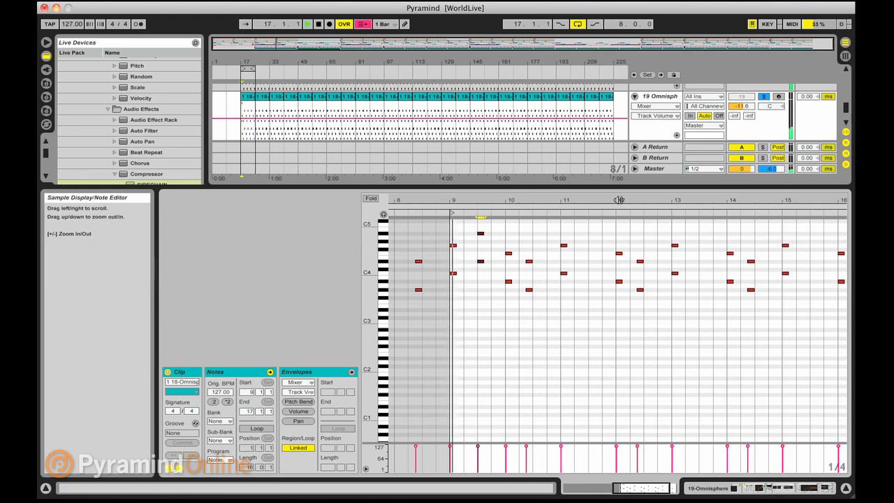
Step: Turn on looping for the clip and set its loop to start at bar 9 with a length of two bars
left_click(621, 208)
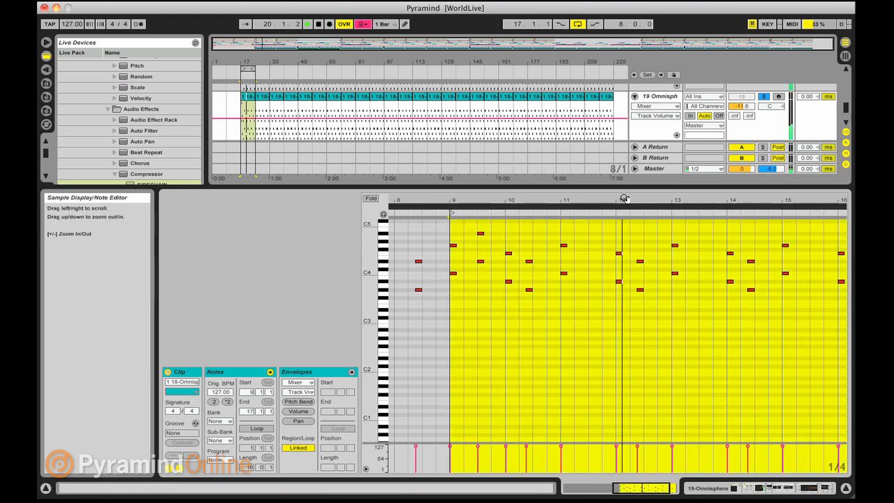
left_click_drag(623, 200, 703, 198)
left_click_drag(405, 204, 617, 207)
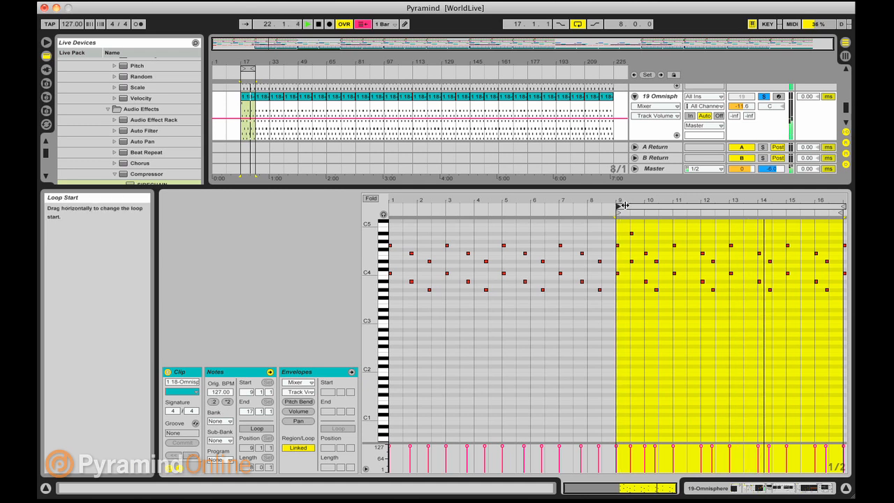
left_click(626, 206)
key("super+Down")
key("super+Down")
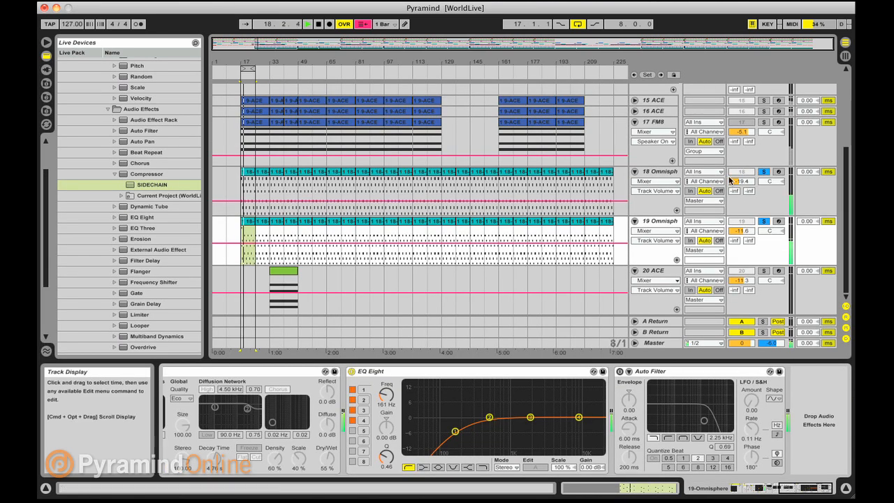
Step: Unsolo both Omnisphere tracks, check the clip's loop setting and turn off the arrangement loop
left_click(764, 221)
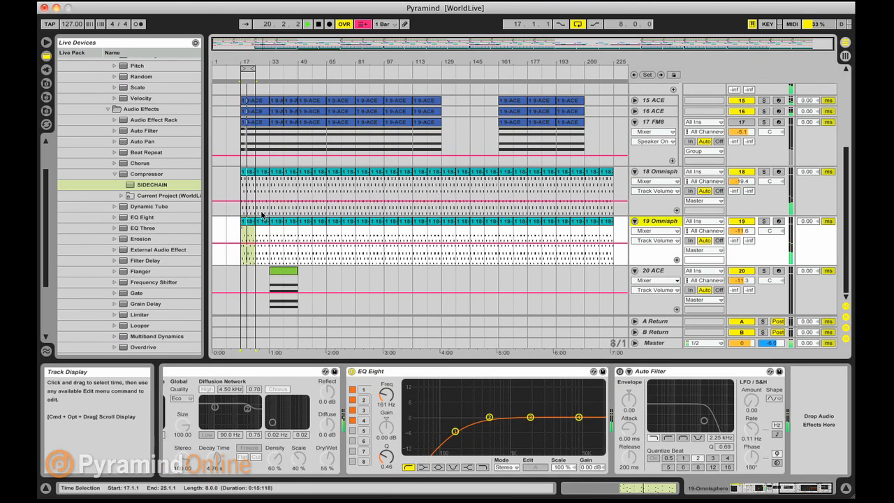
double_click(249, 234)
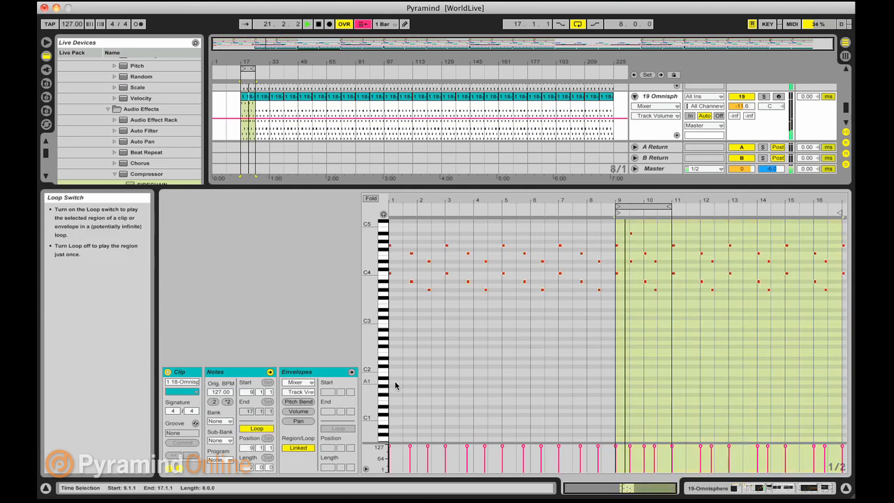
key("shift+Tab")
left_click(578, 24)
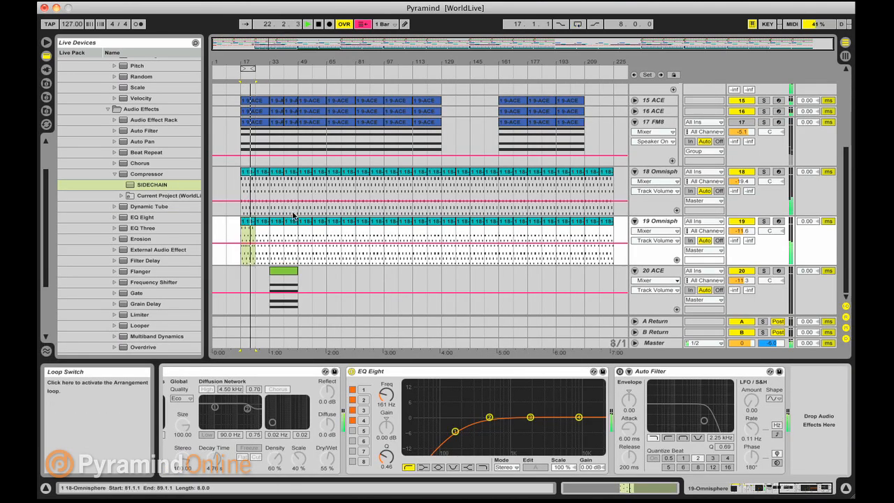
Step: Duplicate the first clip on the 19 Omnisphere track repeatedly over the following clips until it fills the track to bar 225
left_click(244, 223)
key("super+d")
key("super+d")
key("super+d")
key("super+d")
key("super+d")
key("super+d")
key("super+d")
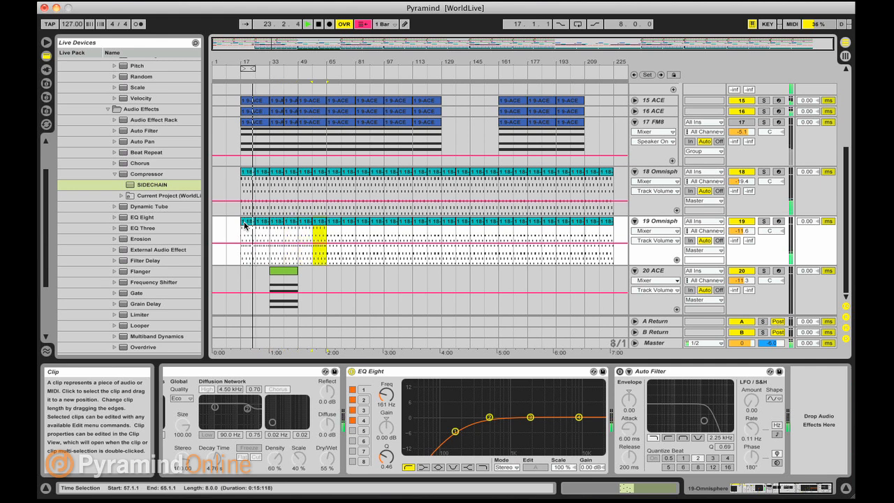
key("super+d")
key("super+d")
key("super+d")
key("super+d")
key("super+d")
key("super+d")
key("super+d")
key("super+d")
key("super+d")
key("super+d")
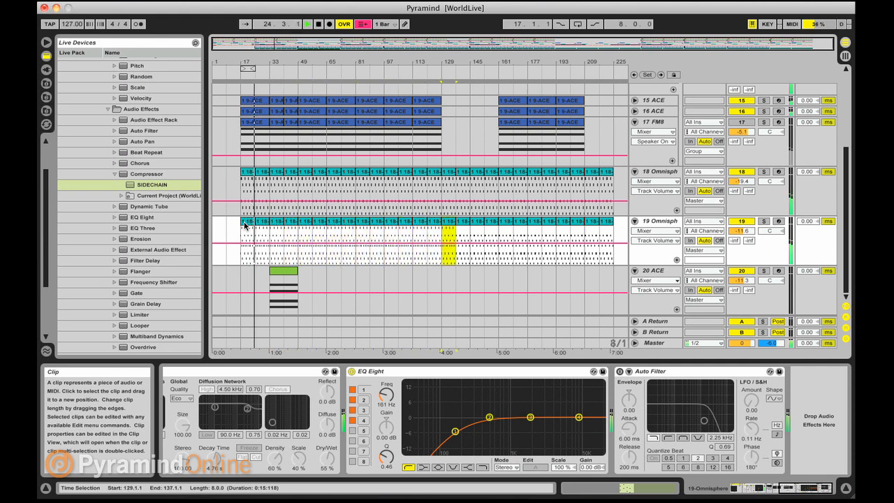
key("super+d")
key("super+d")
key("super+d")
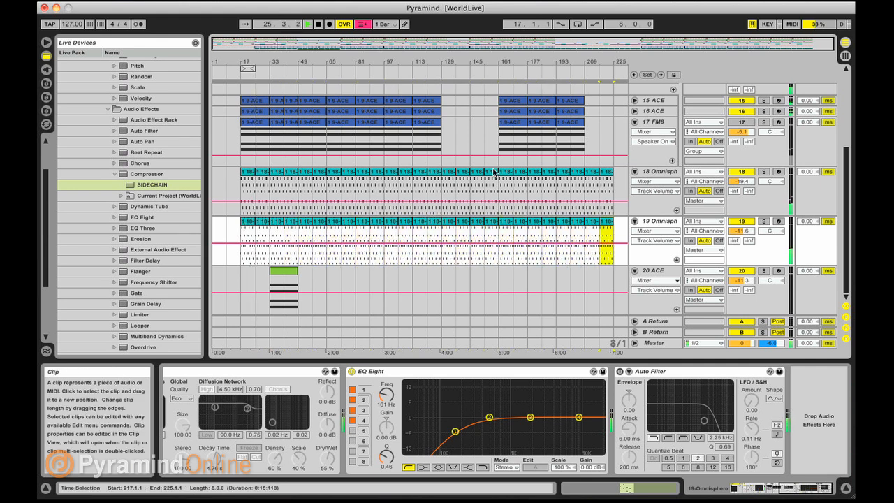
Step: Solo both Omnisphere tracks, raise the system volume to listen to them together and stop playback
scroll(347, 171, "up", 2)
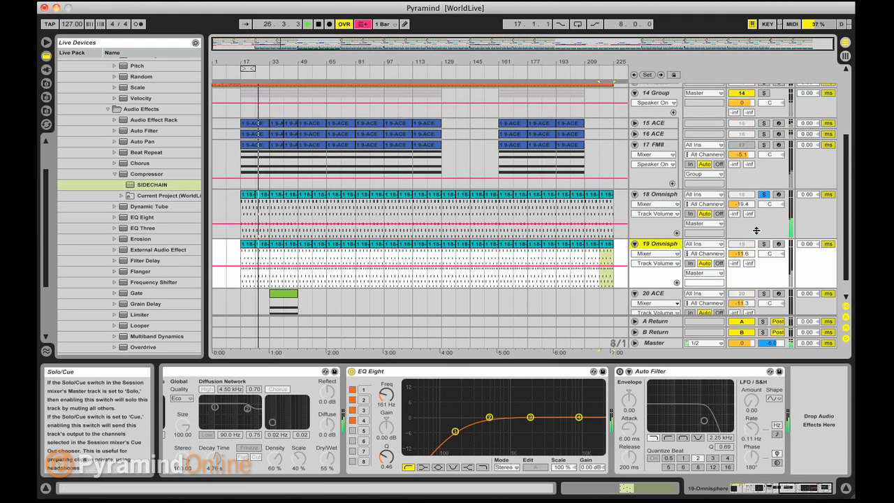
key("XF86AudioRaiseVolume")
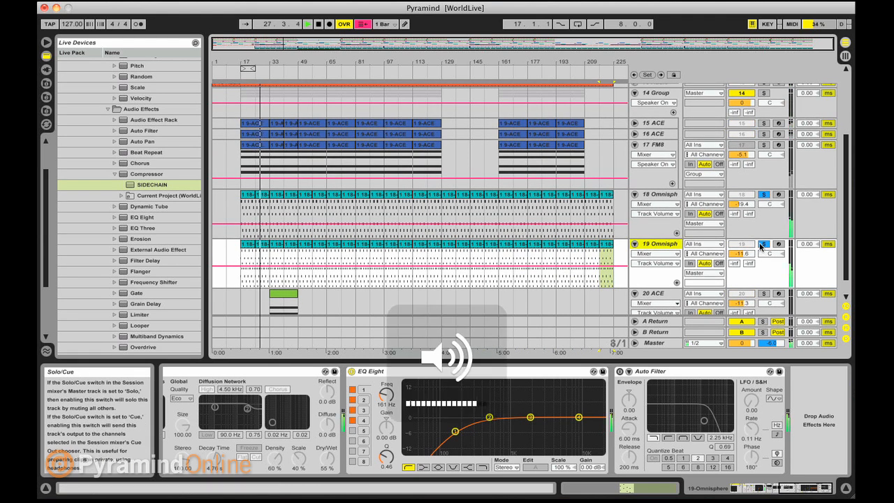
key("space")
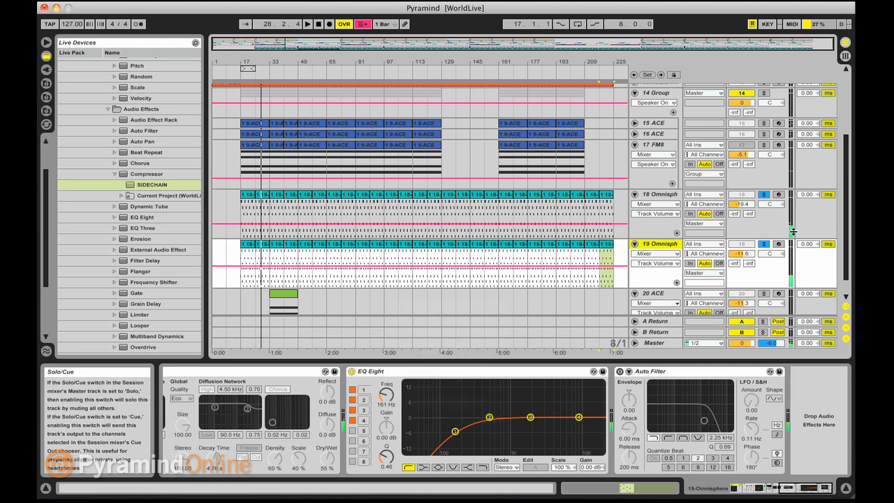
Step: Look over the arrangement's tracks and place the insert marker on the 15 ACE track at bar 97
left_click(661, 195)
scroll(302, 183, "up", 5)
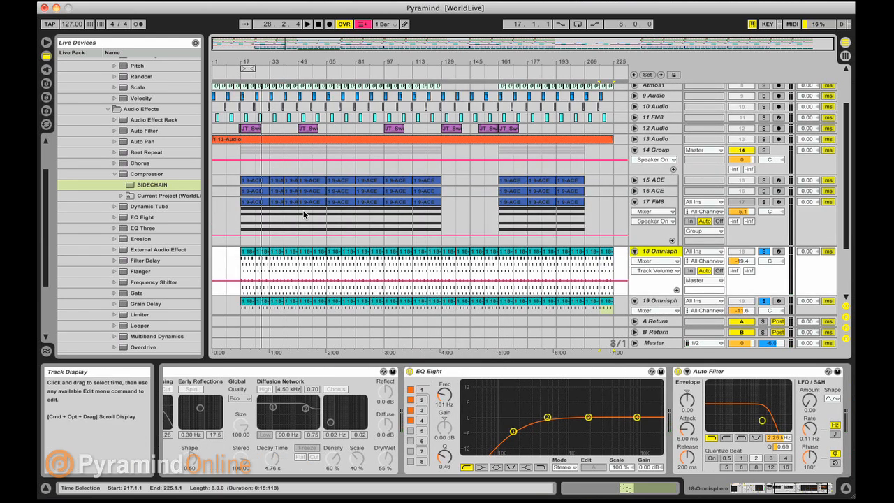
scroll(309, 225, "down", 3)
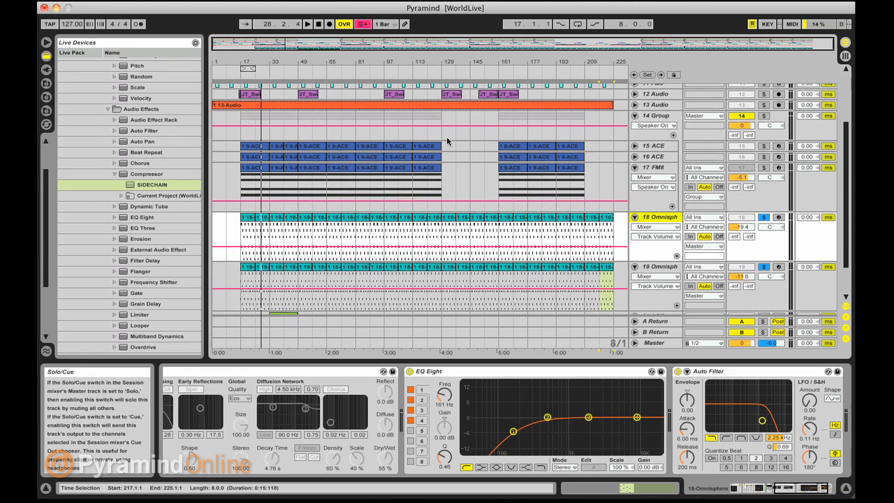
left_click(343, 148)
scroll(377, 174, "up", 5)
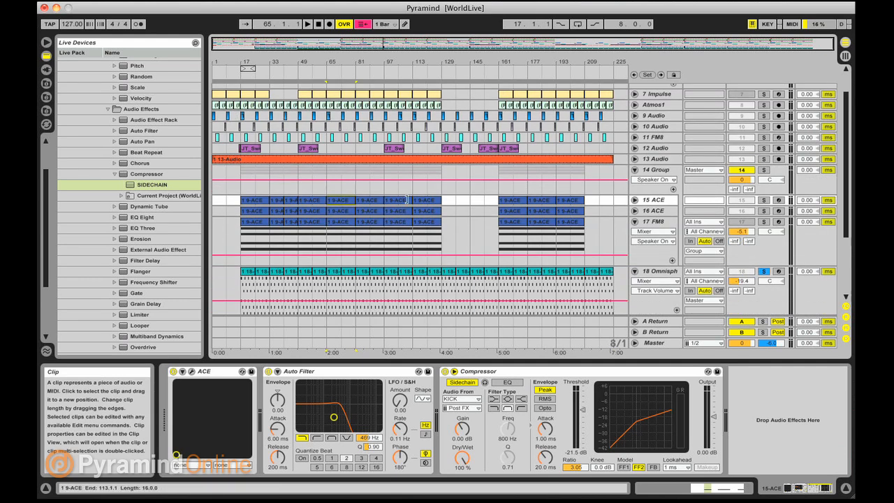
double_click(407, 200)
left_click(593, 203)
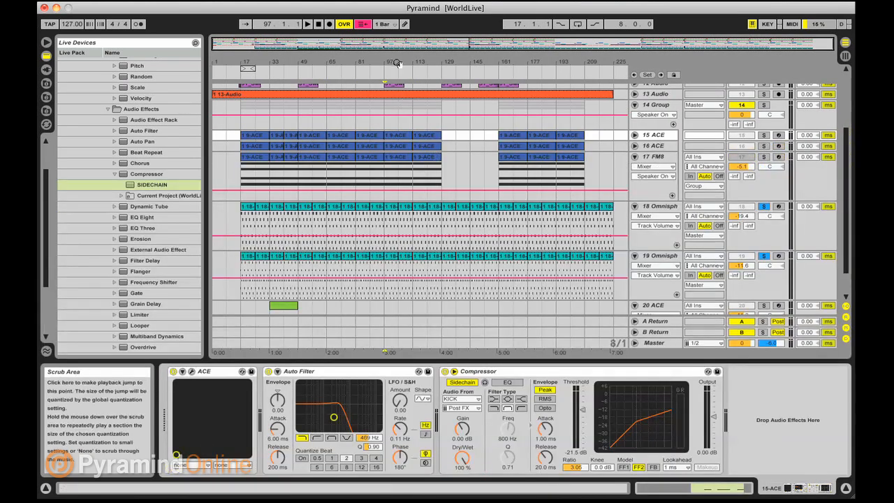
Step: Select bars 97 to 99 across the two ACE tracks and FM8, and split their clips at bar 99
key("plus")
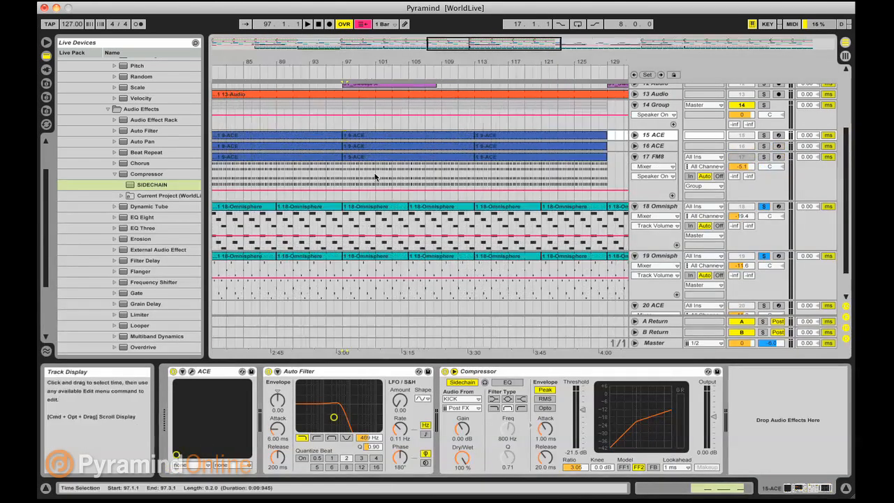
key("space")
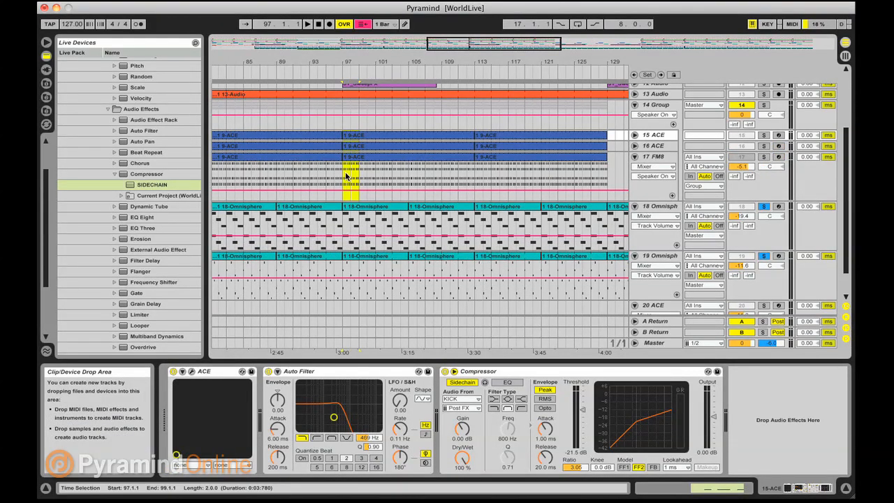
left_click(346, 176)
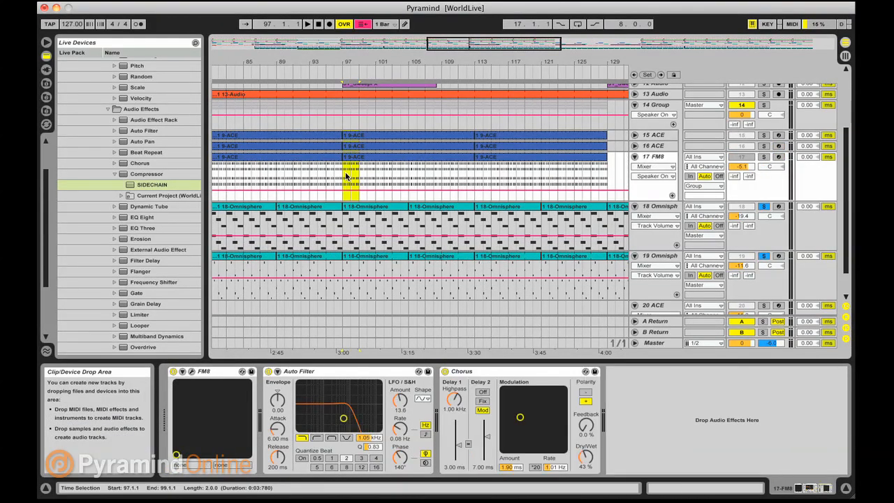
left_click(355, 135)
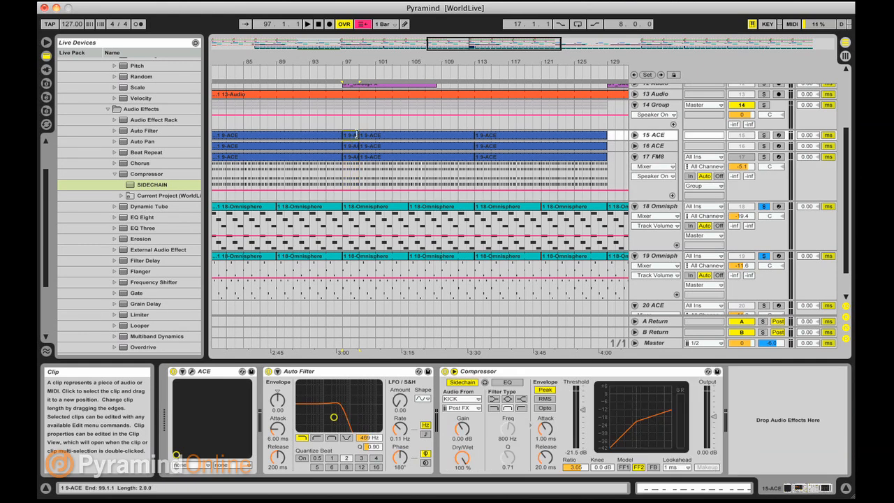
Step: Transpose the later notes of the 15 ACE clip at bar 97 down in groups to D#1, A#1 and F1
double_click(352, 140)
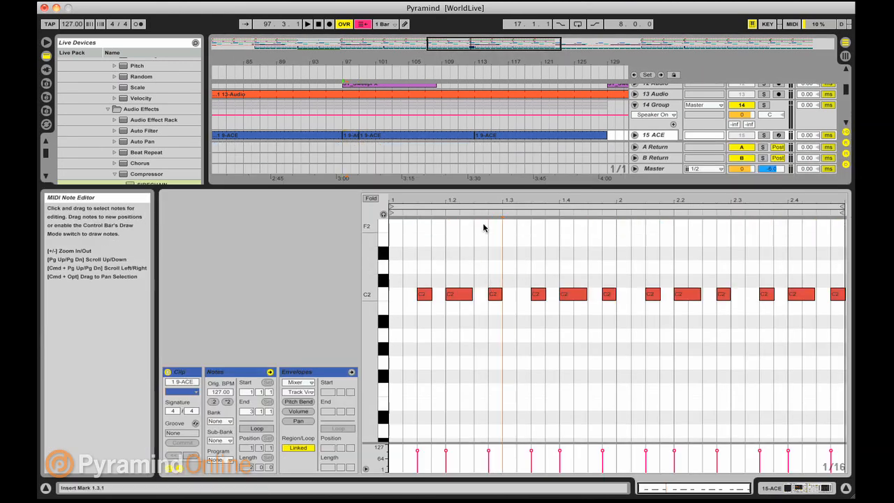
left_click_drag(485, 273, 834, 302)
key("Down")
key("Down")
key("Down")
key("Down")
key("Down")
key("Down")
key("Left")
key("Down")
key("Down")
key("Down")
key("Down")
key("Down")
key("Down")
key("Down")
key("Down")
key("Down")
key("Down")
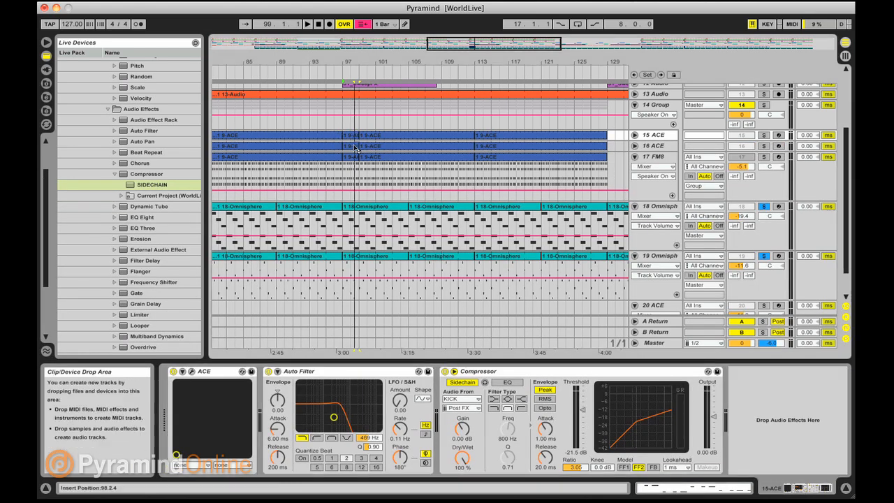
Step: Copy the edited 15 ACE clip onto the 16 ACE and FM8 tracks at bars 97 to 99
left_click(354, 147)
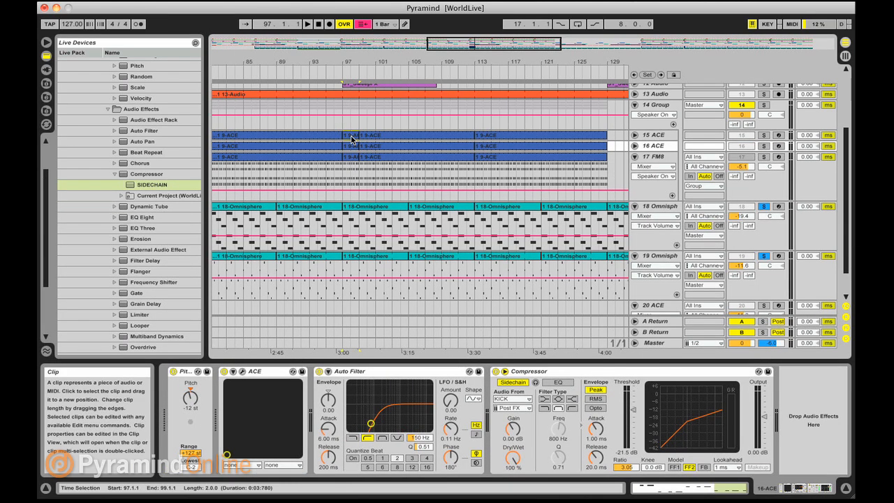
left_click(353, 137)
left_click(350, 148)
left_click(351, 158)
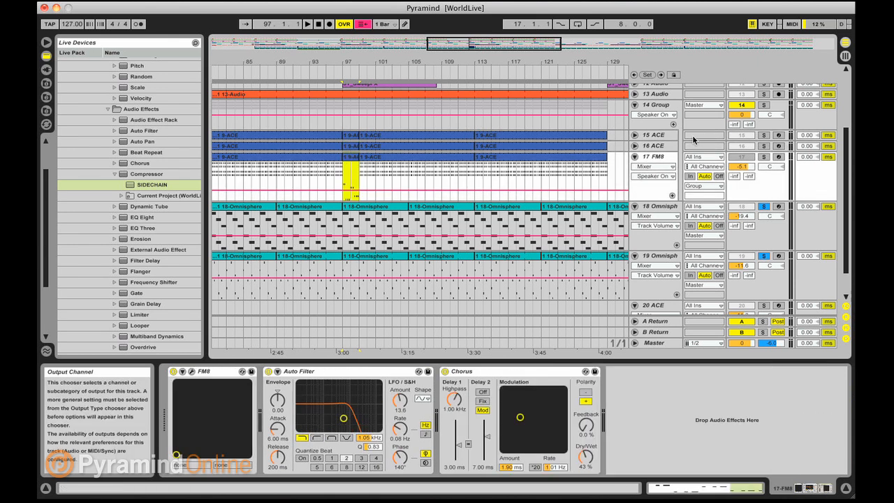
Step: Solo 14 Group during playback, repeat the two-bar clips on 15 ACE and 16 ACE from bar 97 to 109, and unsolo it
left_click(766, 104)
key("space")
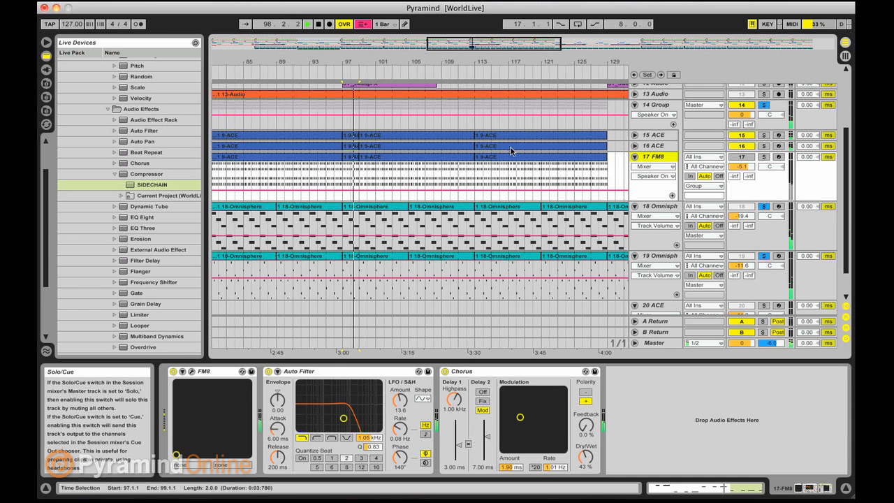
left_click(353, 137)
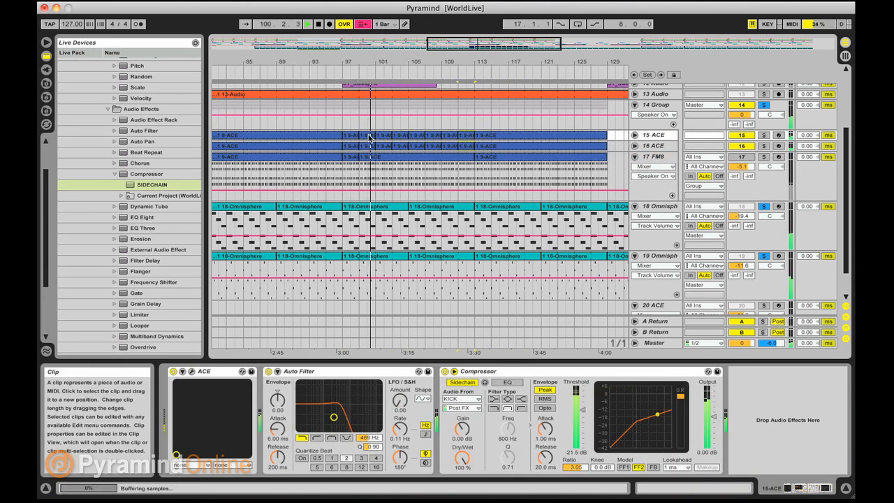
left_click(764, 105)
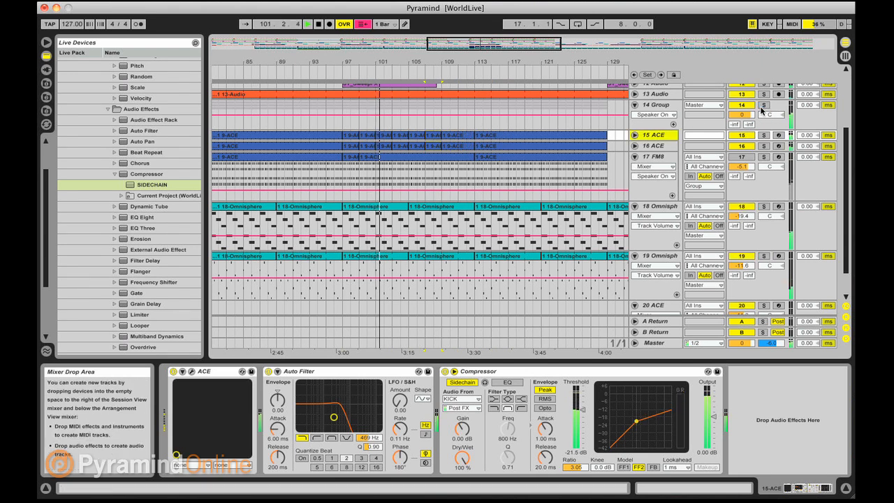
Step: Turn the system volume down, set the 19 Omnisphere track's volume to -15.7 dB and select that track
key("XF86AudioLowerVolume")
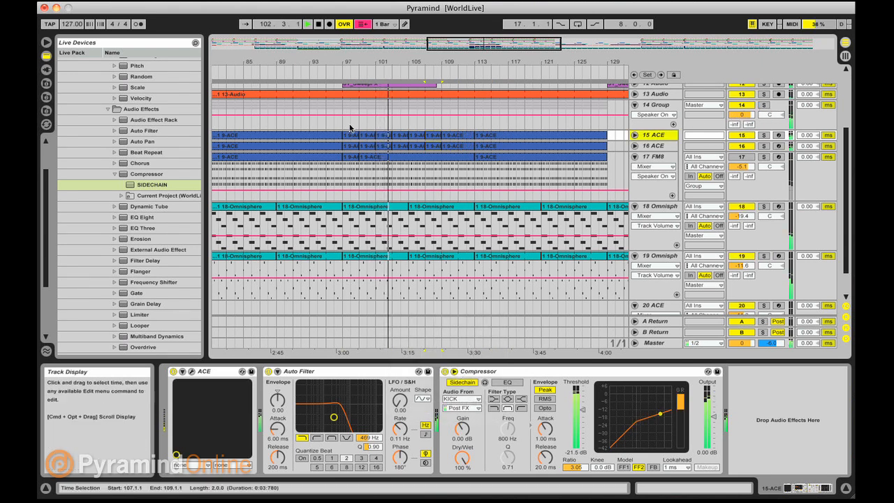
scroll(446, 163, "down", 2)
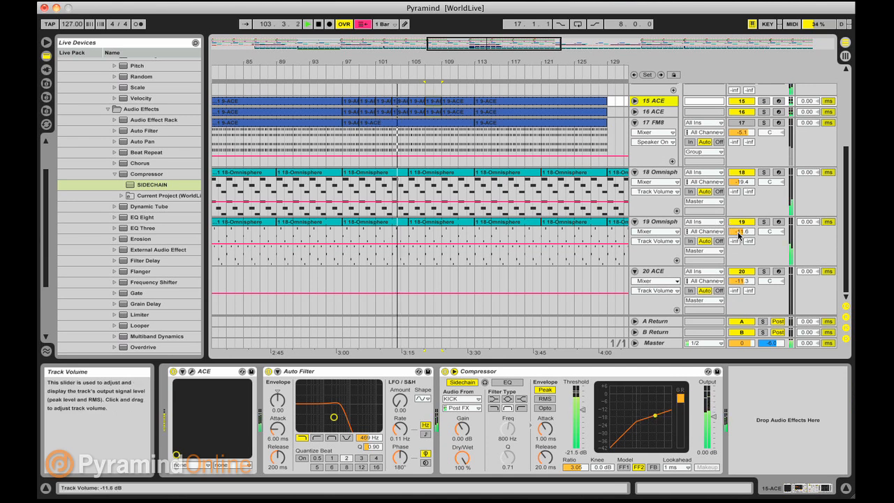
left_click_drag(740, 231, 741, 253)
scroll(449, 174, "up", 8)
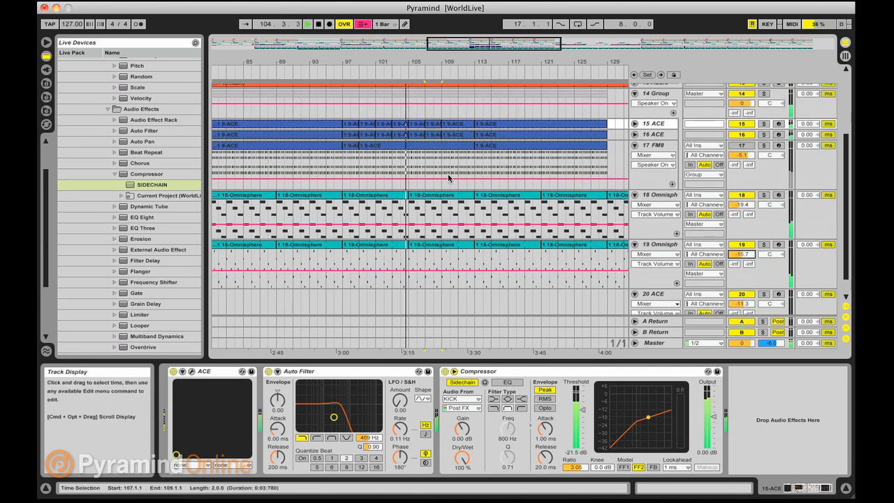
scroll(393, 132, "down", 5)
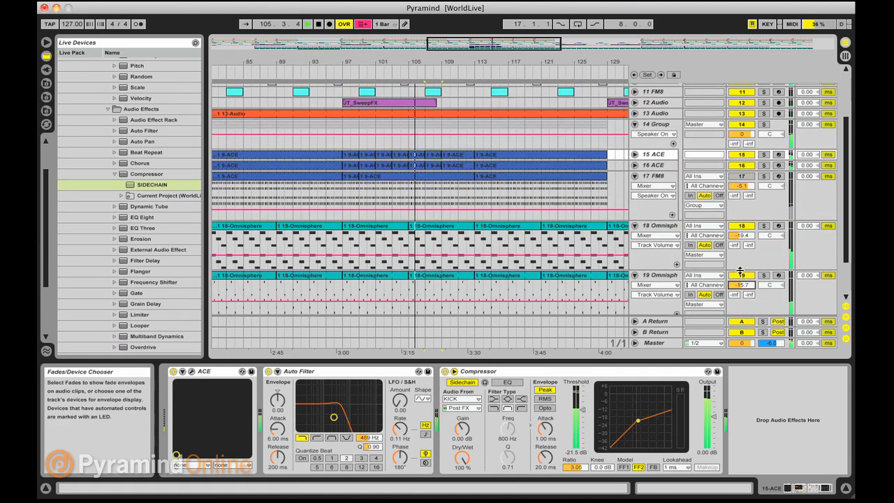
left_click(662, 276)
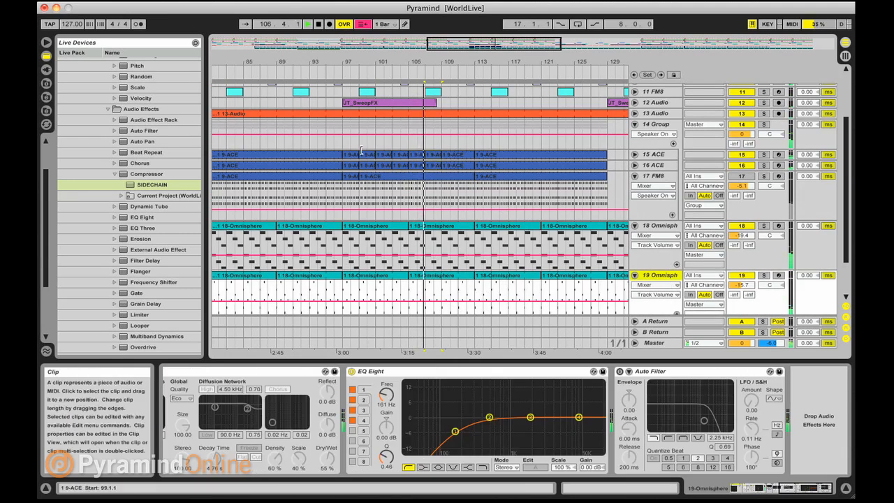
Step: Continue the repeated two-bar clips on the 15 ACE and 16 ACE tracks up to bar 129
left_click(484, 155)
scroll(484, 154, "up", 3)
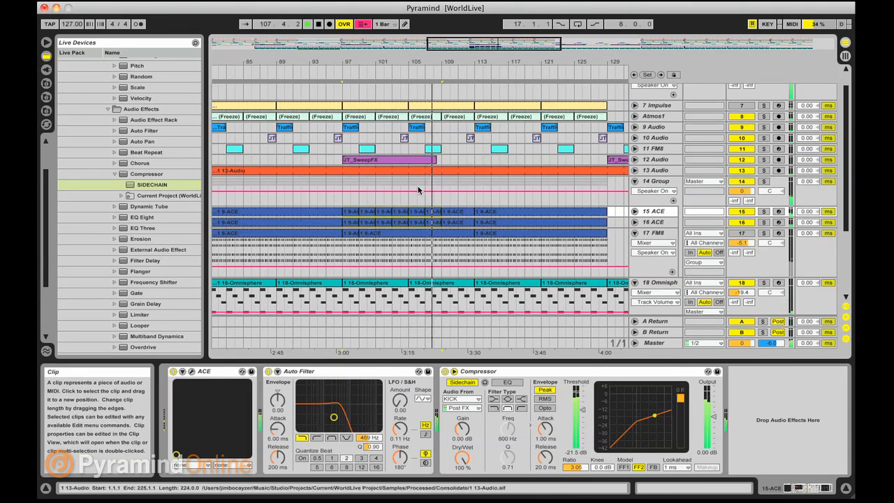
left_click(400, 224)
left_click(355, 213)
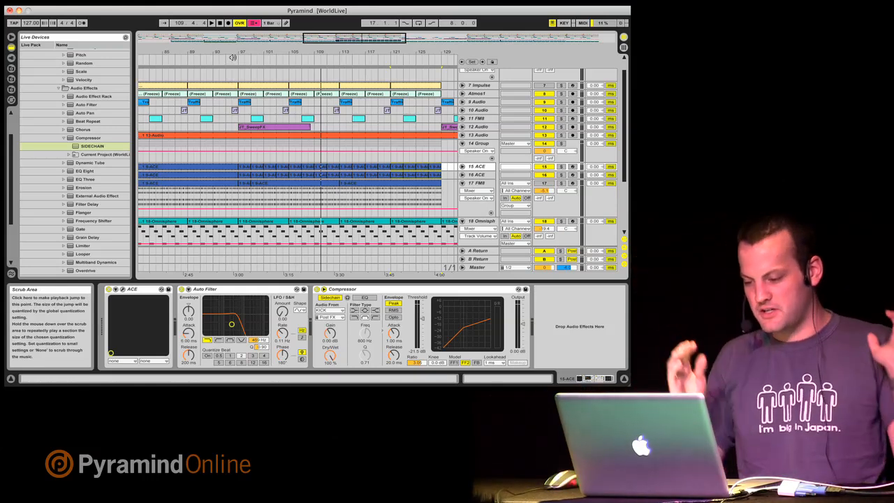
Step: Play the arrangement from bar 97, reduce the system volume and deactivate the 19 Omnisphere track
left_click(241, 165)
key("space")
left_click_drag(256, 52, 276, 28)
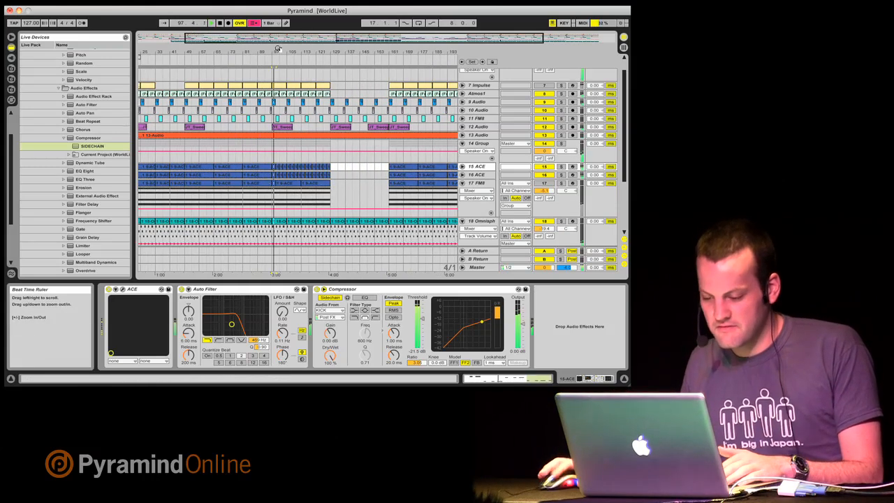
key("XF86AudioLowerVolume")
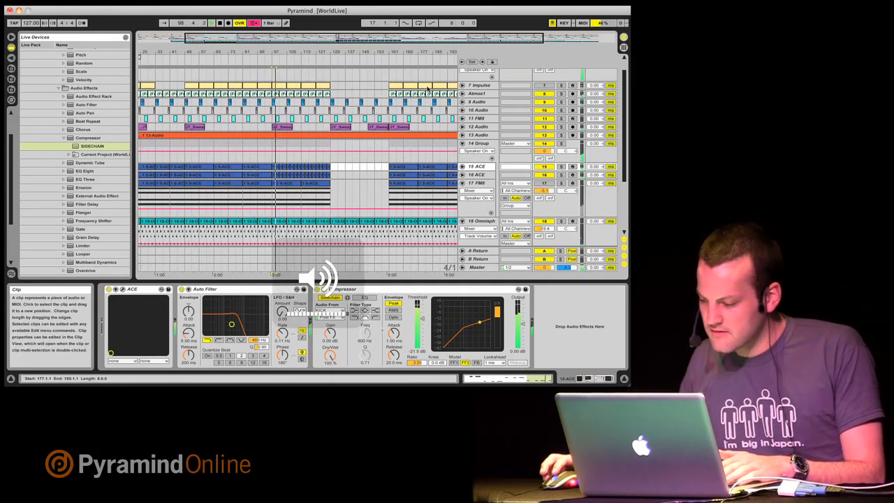
scroll(477, 187, "down", 3)
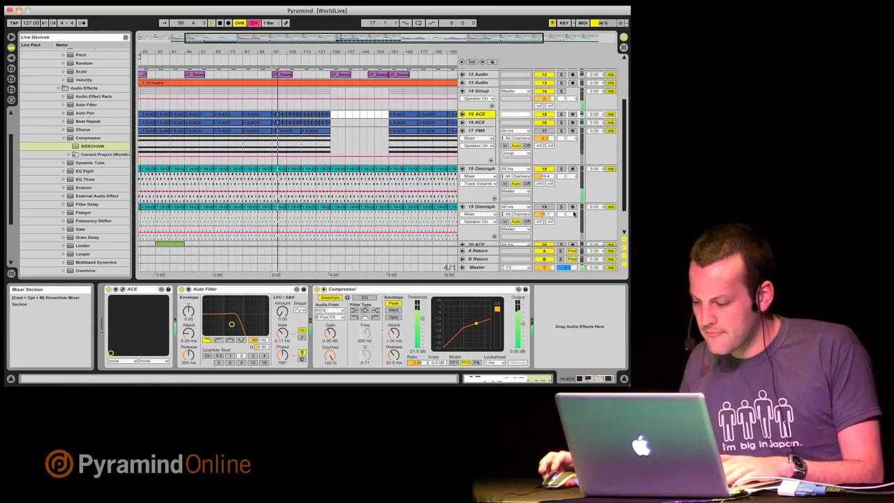
scroll(456, 198, "up", 3)
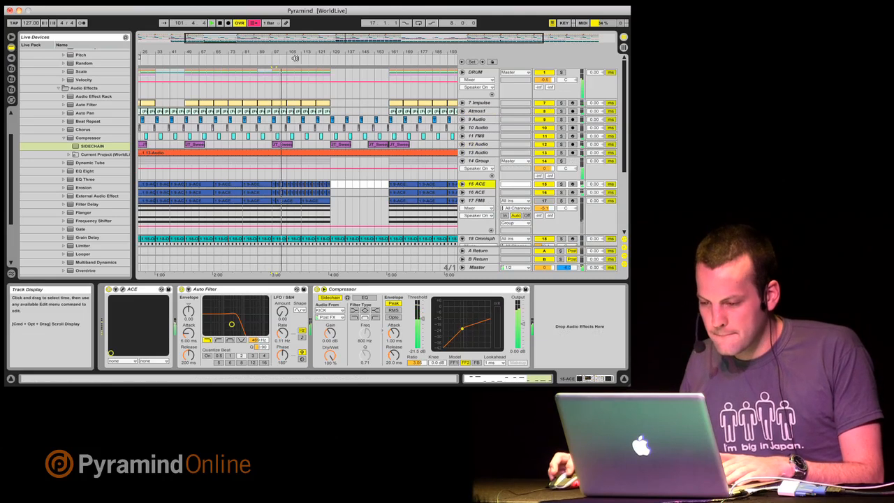
scroll(338, 184, "down", 1)
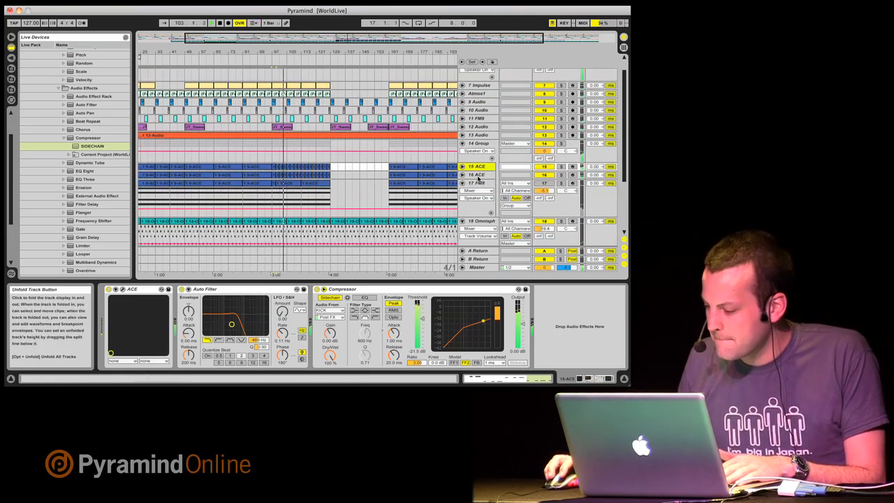
Step: Unfold the 16 ACE track and raise the D#1 notes in the 15 ACE clip at bar 97 an octave to D#2
left_click(463, 174)
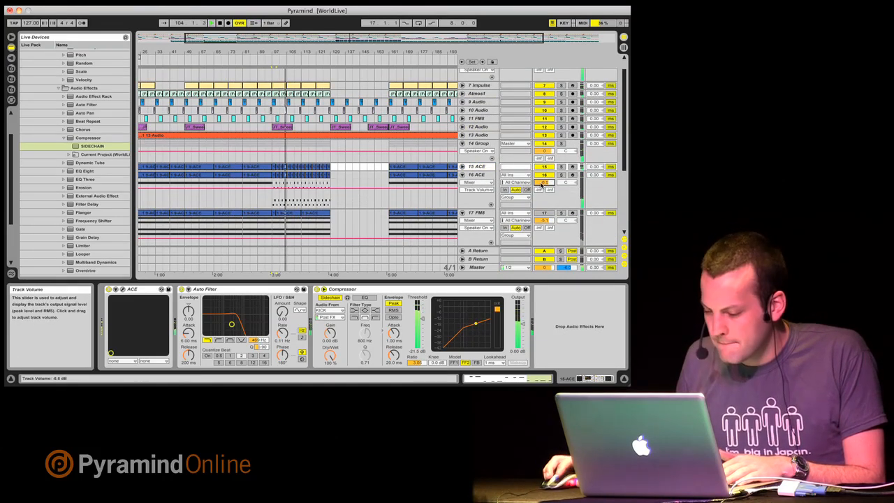
double_click(275, 168)
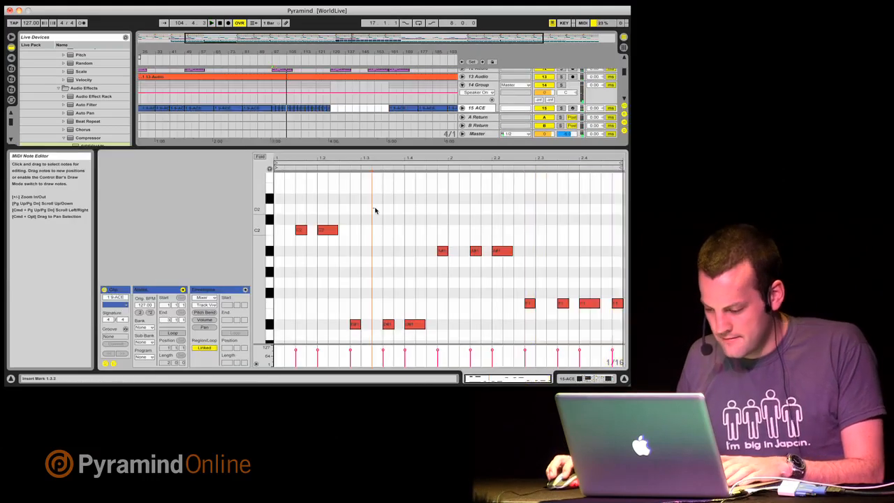
left_click_drag(413, 310, 436, 338)
key("Up")
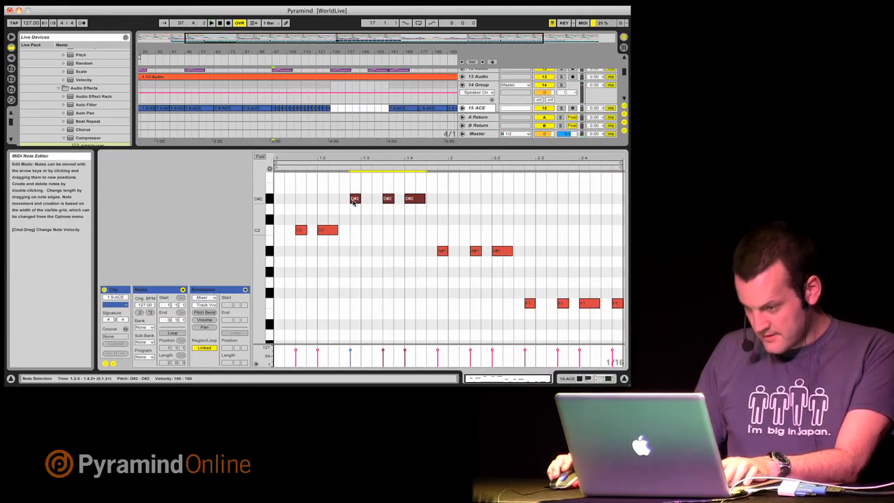
key("shift+Tab")
double_click(275, 109)
key("shift+Tab")
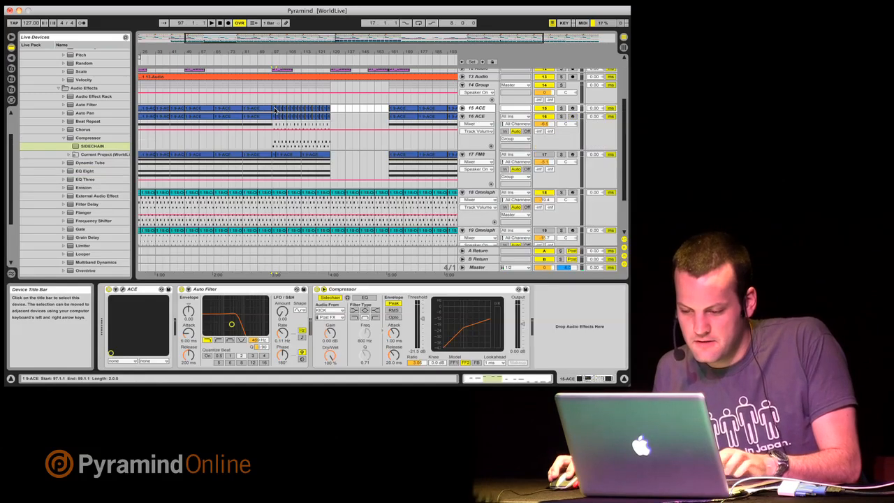
Step: Duplicate the edited 15 ACE clip to bar 129 and copy bars 97 to 129 onto the 16 ACE track
left_click(275, 109)
key("super+d")
key("super+d")
key("super+d")
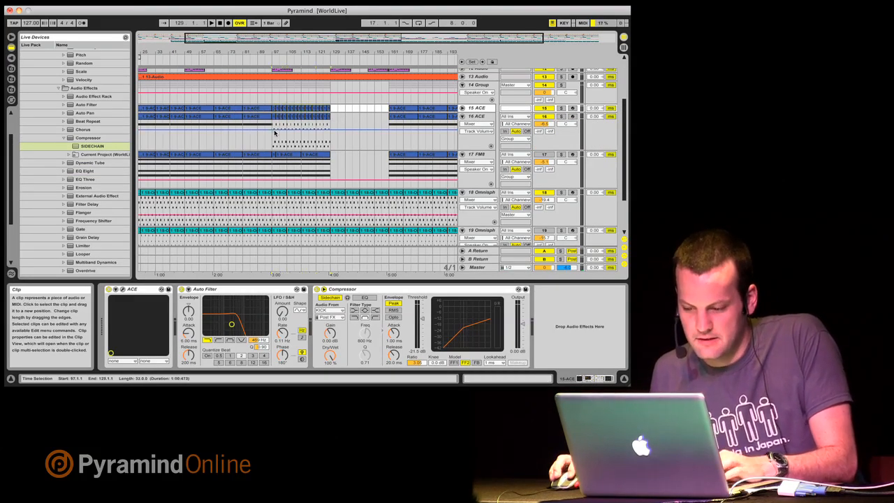
left_click(274, 131)
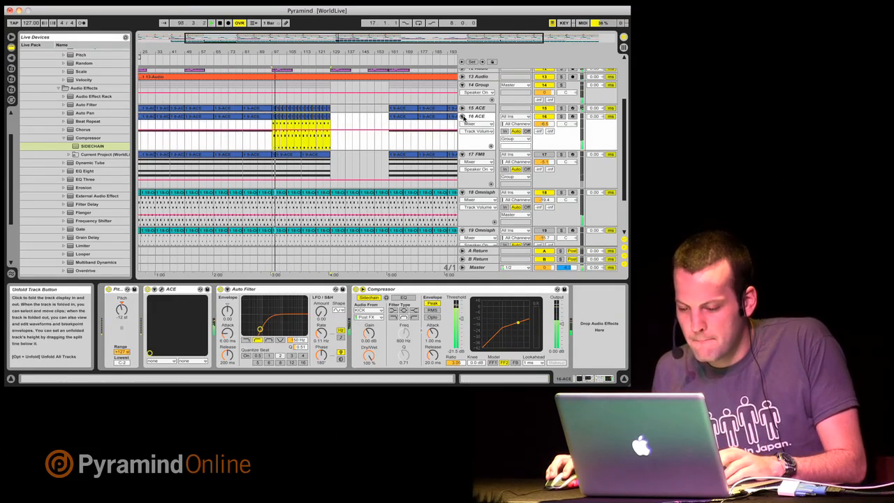
Step: Lower the 16 ACE track's volume during playback and fold the 16 ACE and FM8 tracks
left_click(462, 116)
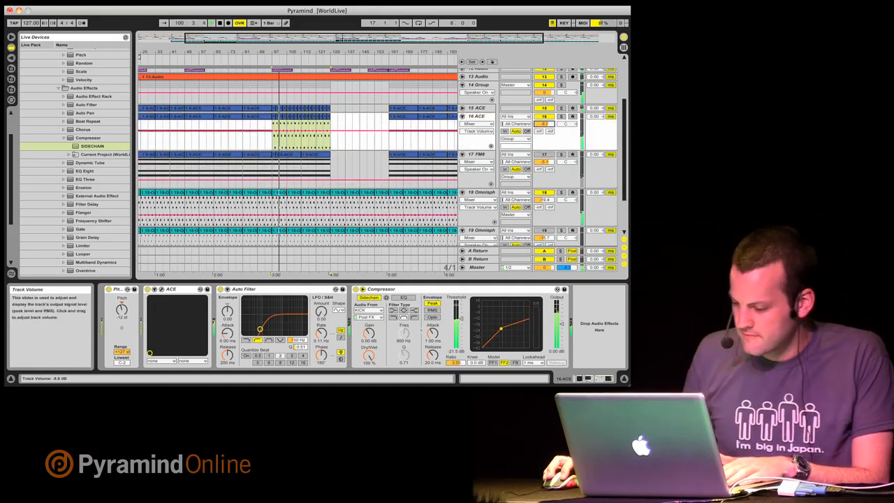
left_click(462, 154)
left_click(462, 116)
scroll(377, 107, "up", 4)
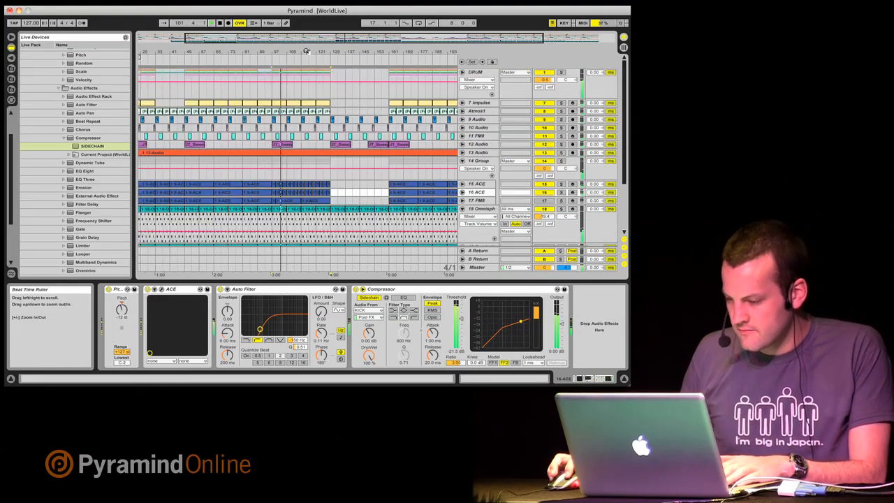
Step: Look over the full arrangement, stop playback and fold 14 Group and the Omnisphere and 20 ACE tracks
left_click_drag(306, 51, 304, 40)
scroll(294, 88, "down", 4)
scroll(299, 111, "up", 4)
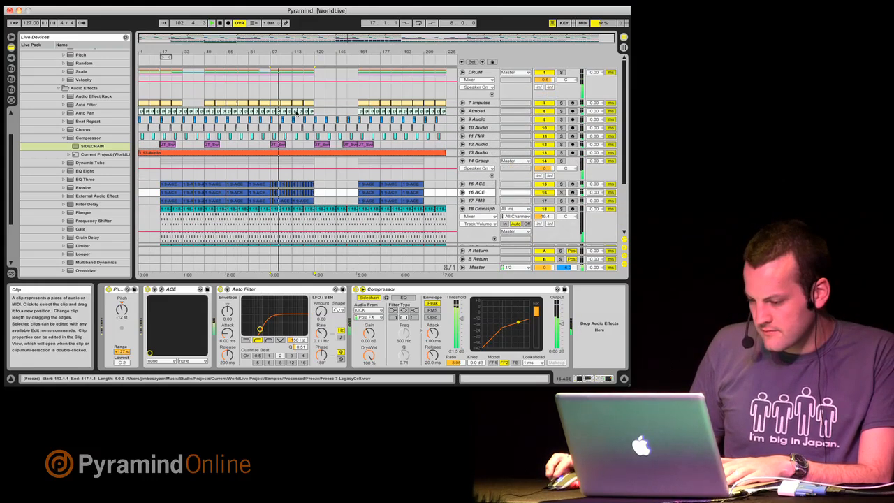
scroll(220, 122, "down", 4)
scroll(210, 115, "up", 4)
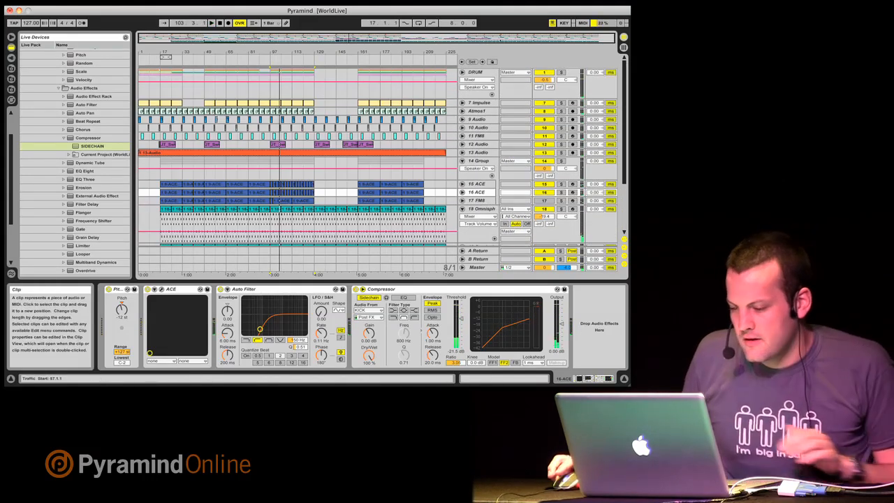
scroll(193, 105, "down", 4)
left_click(463, 174, "alt")
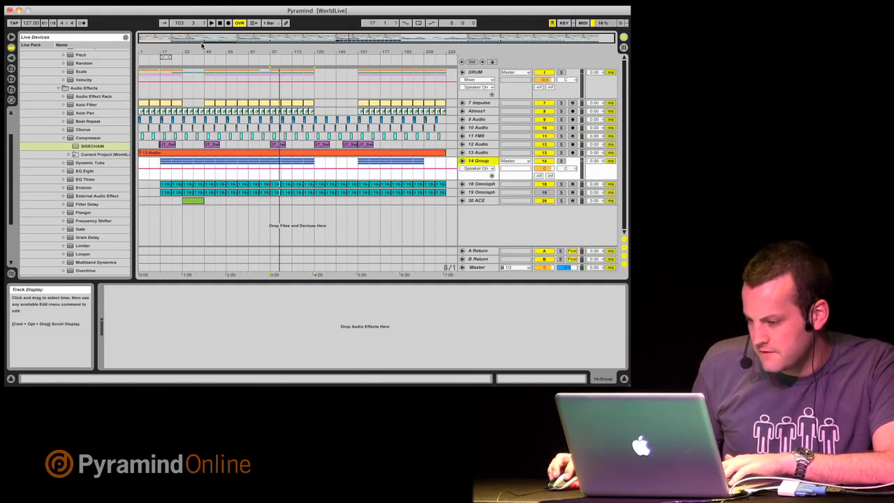
Step: Unfold the DRUM group and listen to the transition from the JT_WindupFX clip at bar 48 on 10 Audio
left_click_drag(202, 52, 233, 116)
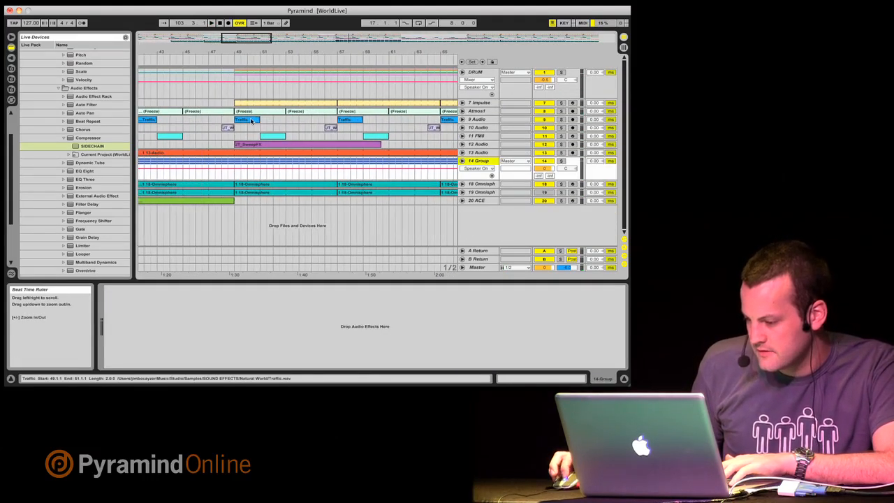
left_click(462, 72)
left_click(237, 170)
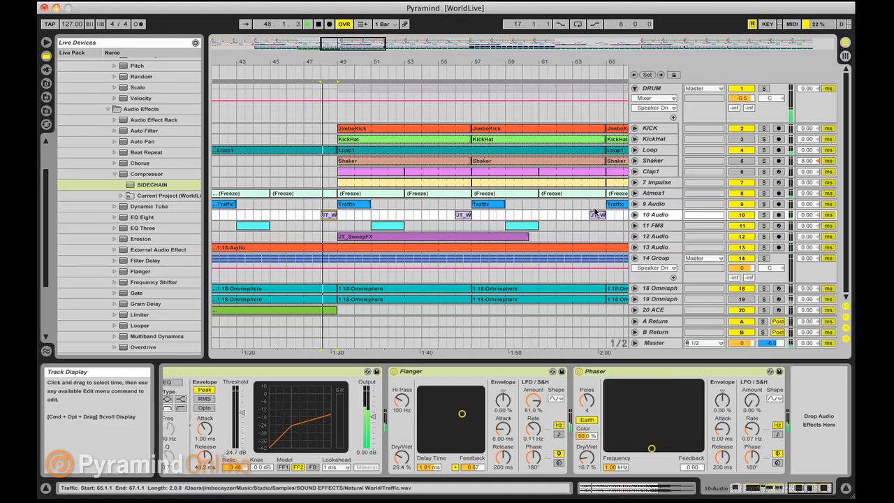
left_click(231, 170)
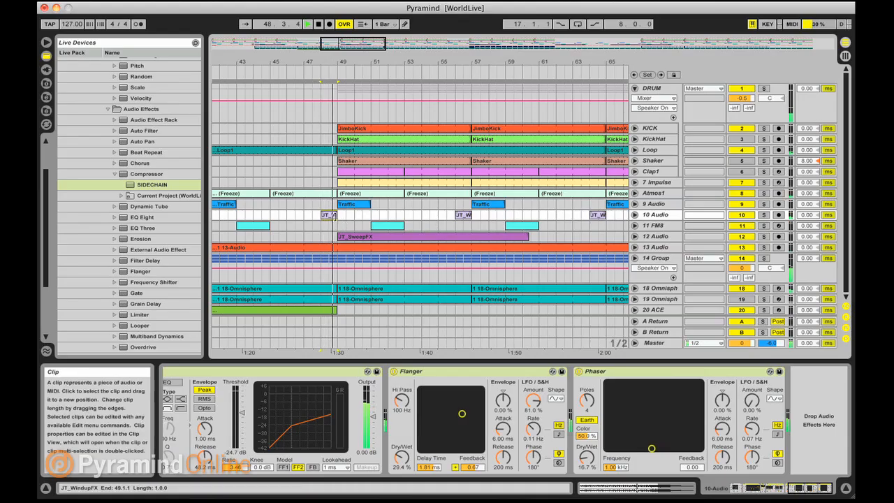
key("space")
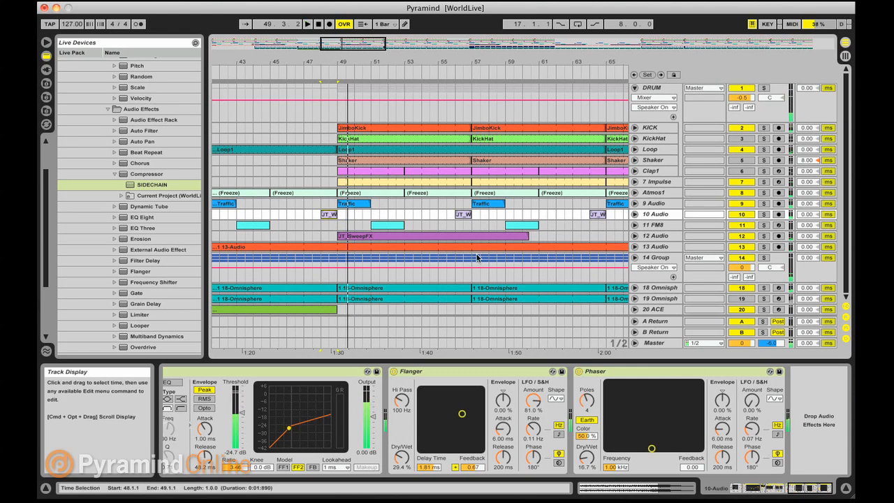
left_click_drag(325, 62, 351, 37)
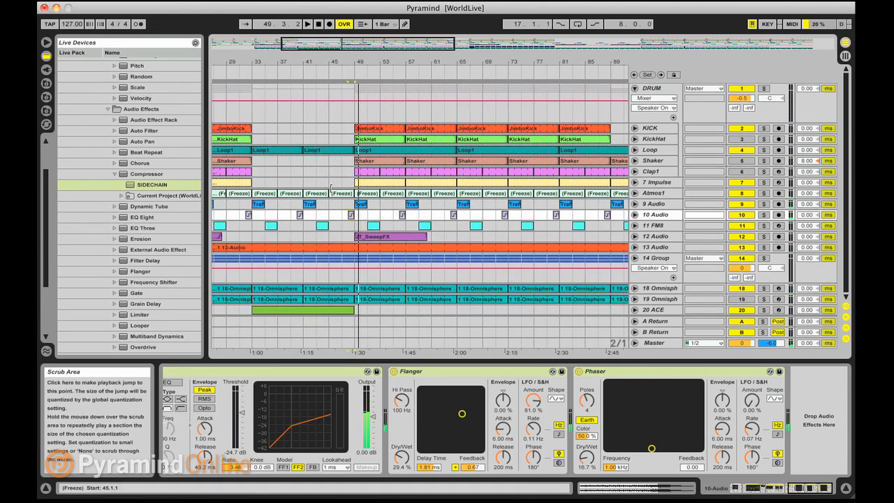
Step: Copy the one-bar clip at bar 16 on 12 Audio and insert a new audio track below it
scroll(351, 199, "left", 4)
scroll(350, 200, "left", 3)
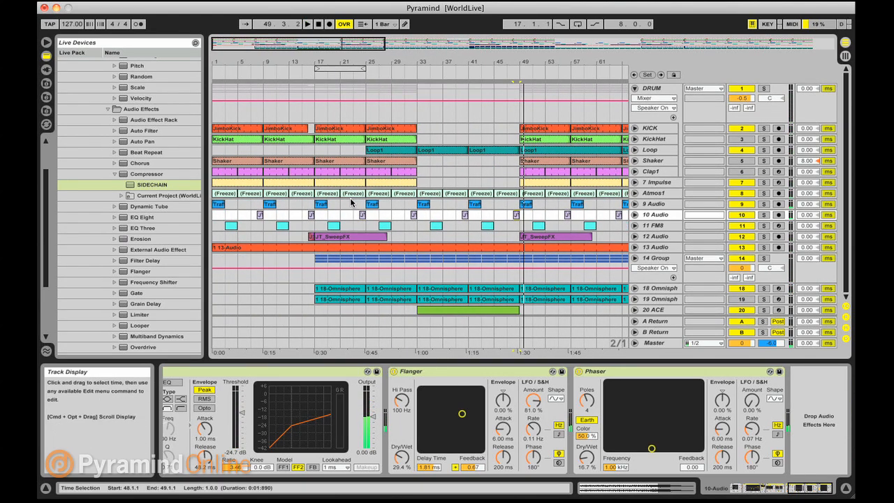
left_click(312, 237)
left_click_drag(563, 63, 564, 42)
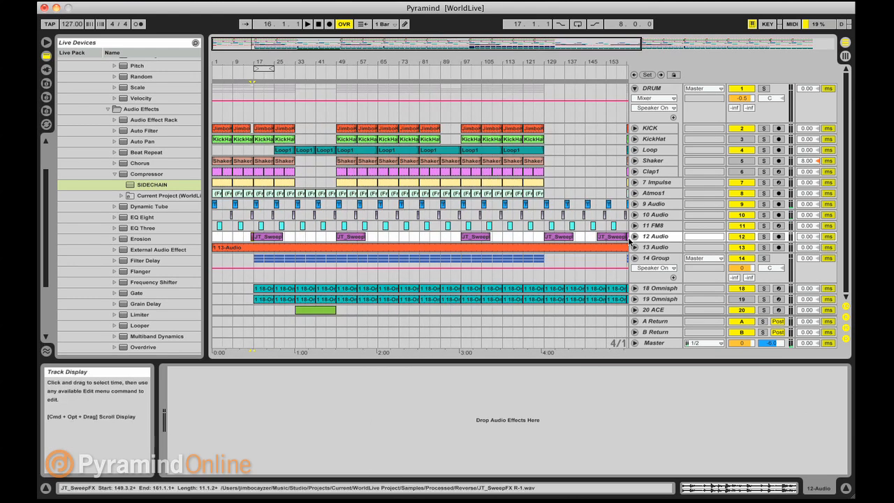
left_click(655, 238)
key("super+t")
Step: Paste the JT_128_Drumloop1 clip at bar 49 on the new 13 Audio track and extend it to about bar 91
left_click(341, 253)
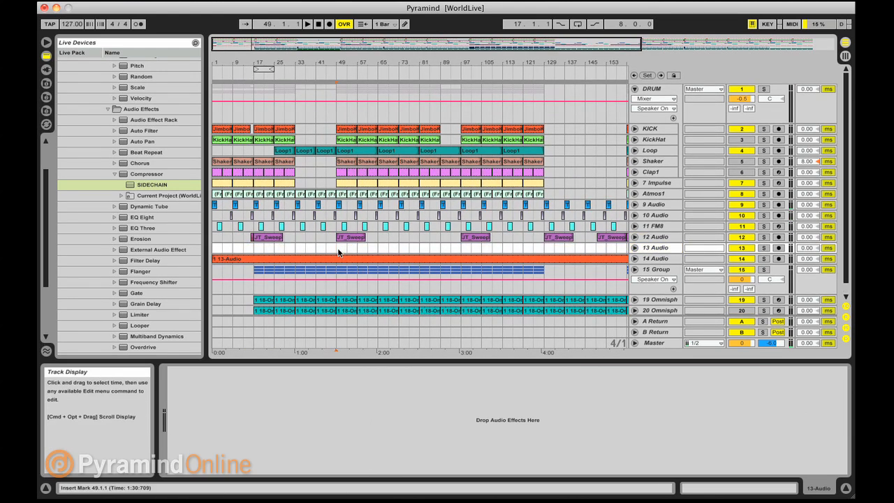
left_click(339, 249)
left_click_drag(343, 62, 343, 80)
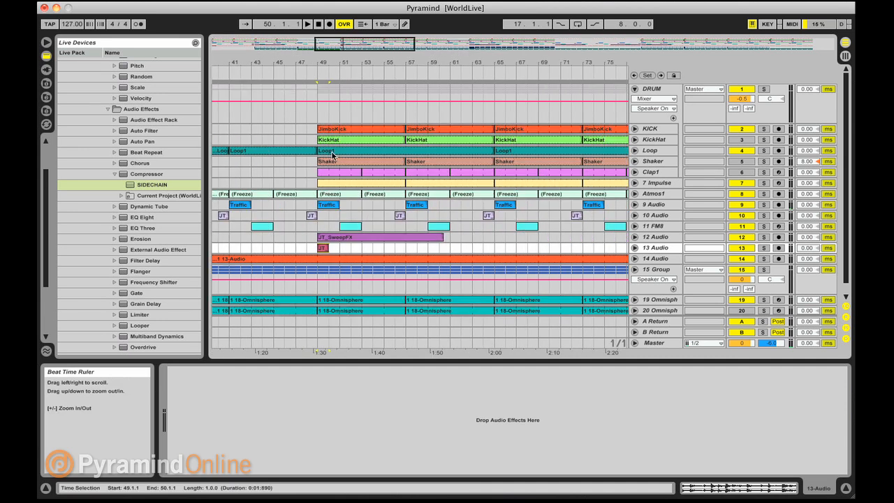
left_click_drag(327, 250, 650, 251)
Step: Play the drum loop from bar 49, set its track volume to -13.2 dB, and remove the added track
key("space")
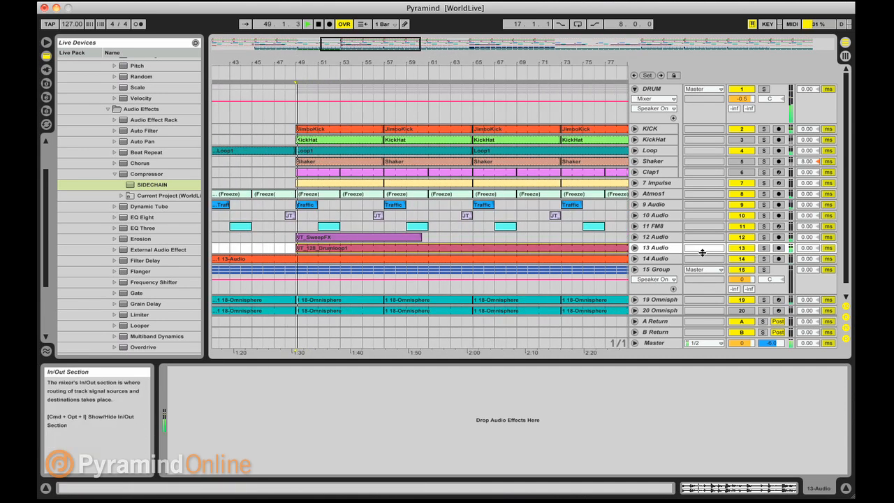
left_click(636, 249)
left_click_drag(741, 258, 741, 260)
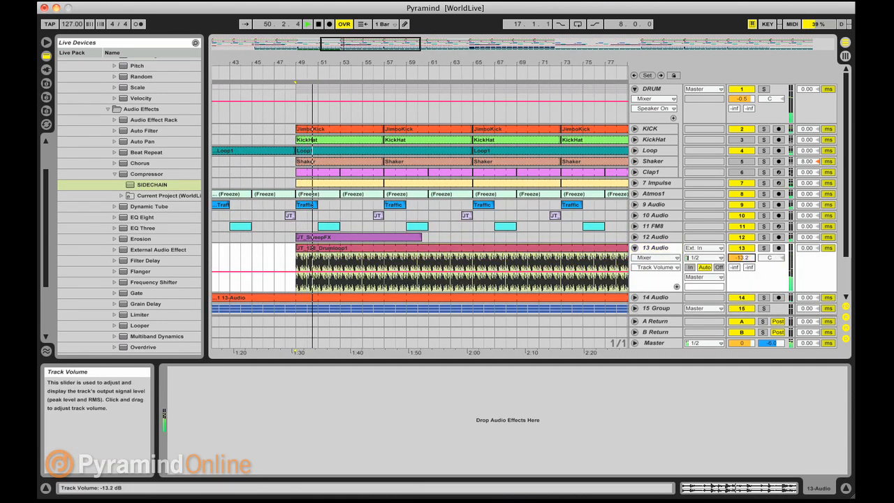
left_click(663, 249)
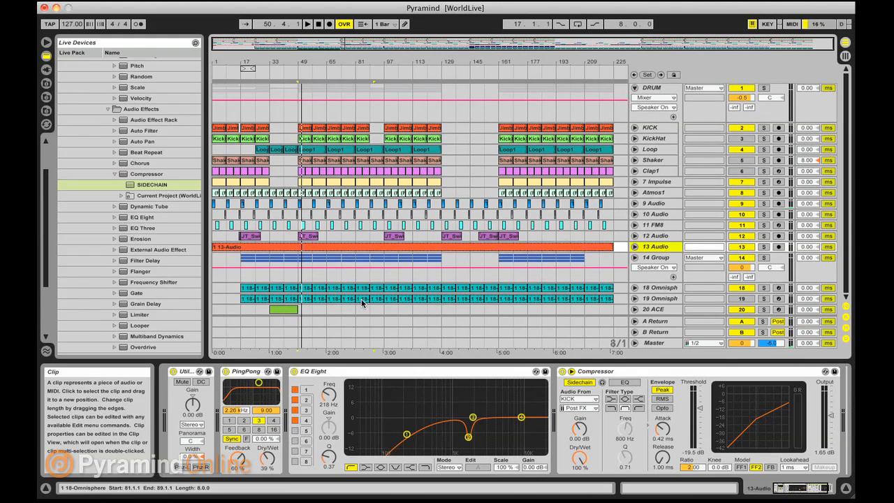
Step: Hide the device view and switch to the Seminar2 presentation in Keynote, showing the Add Character slide
left_click(846, 489)
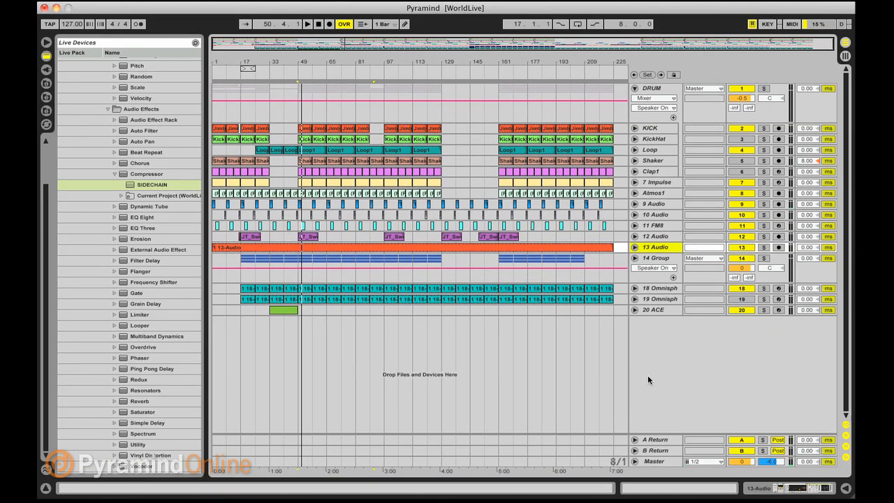
key("super+Tab")
key("super+Tab")
key("super+Tab")
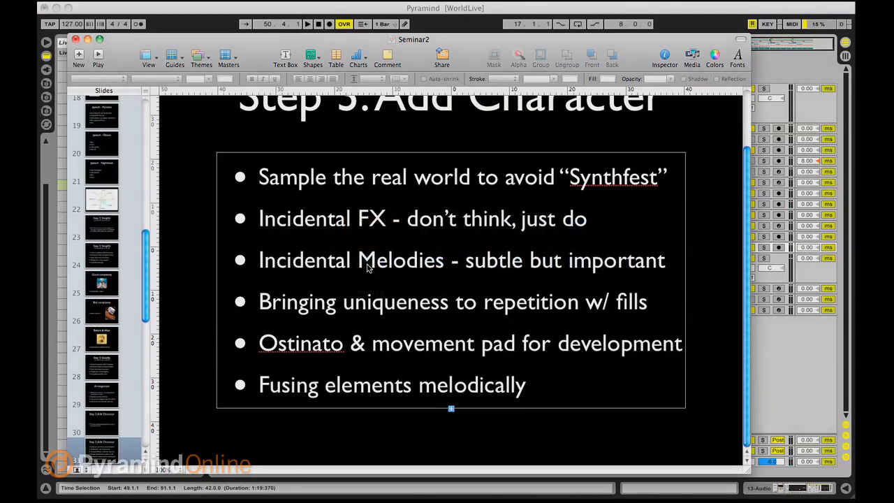